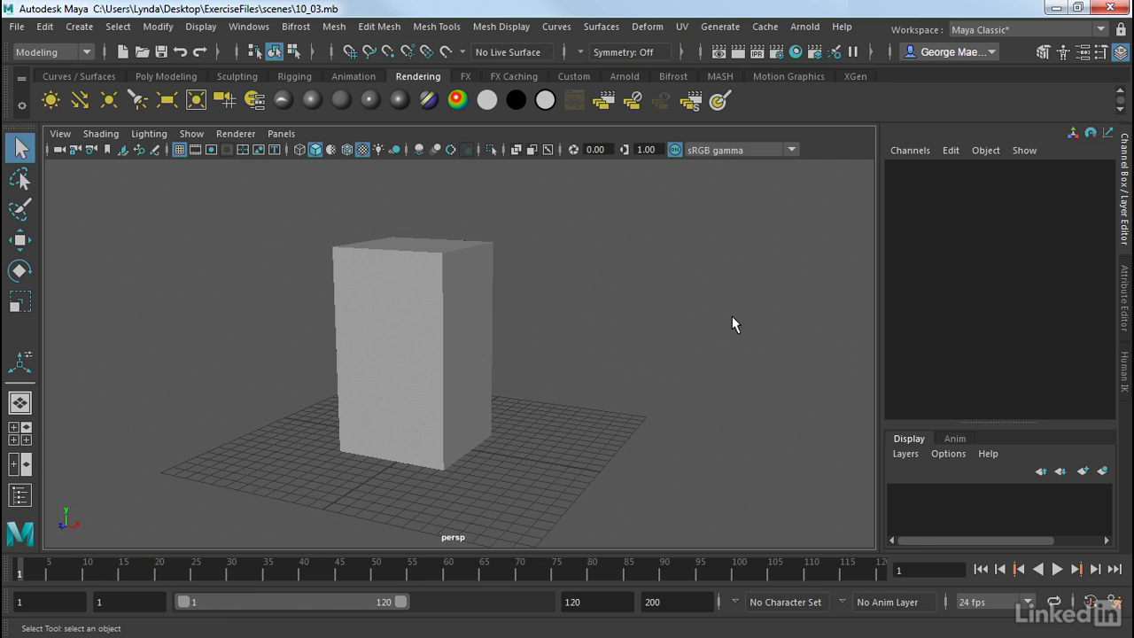
Step: Connect a File texture to the Color attribute of the box's lambert3 material
click(470, 322)
alt+drag(470, 322, 600, 336)
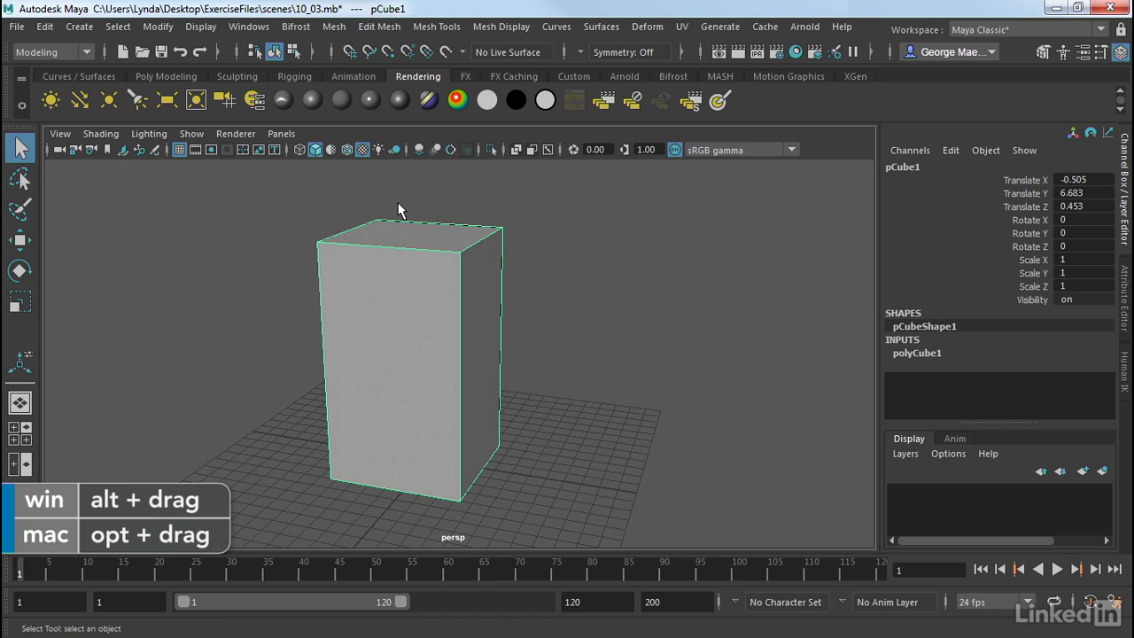
click(346, 98)
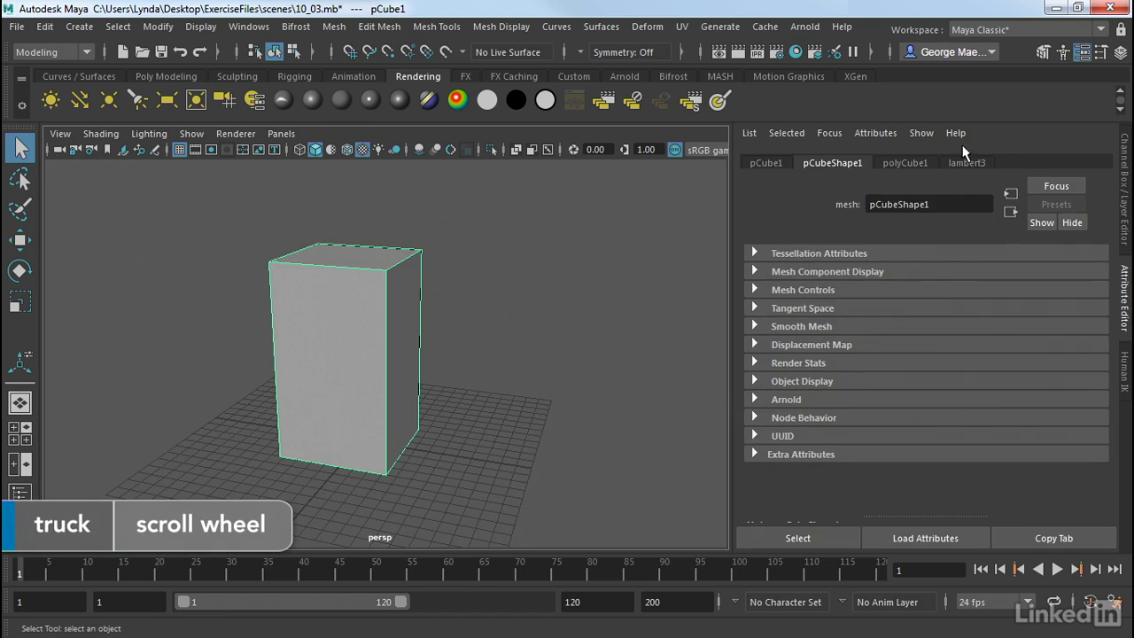
click(964, 164)
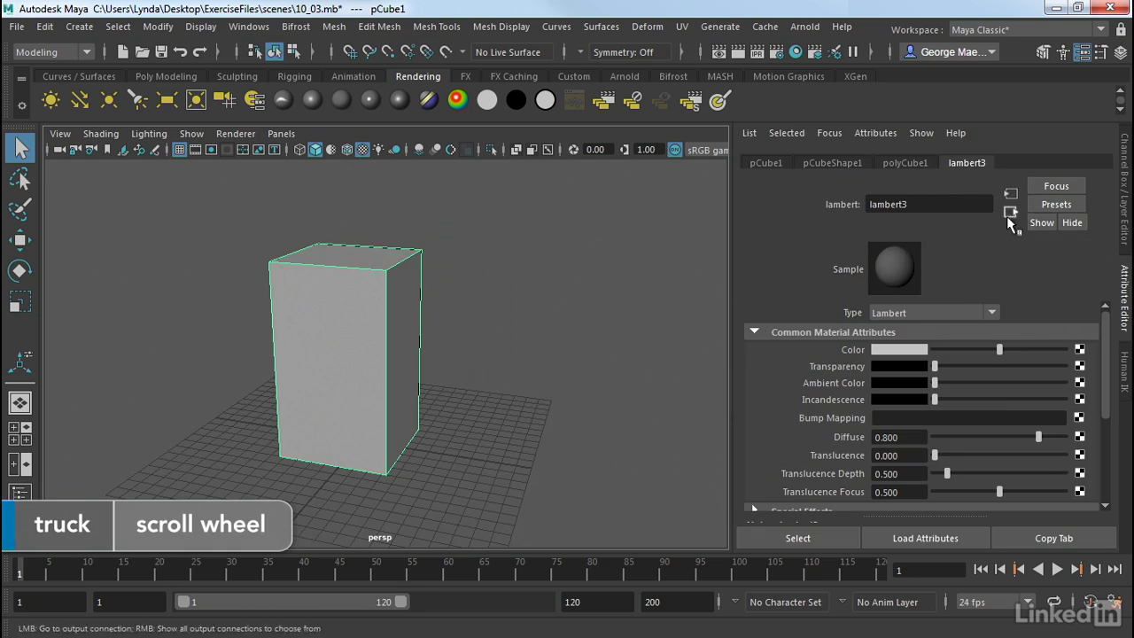
click(1081, 350)
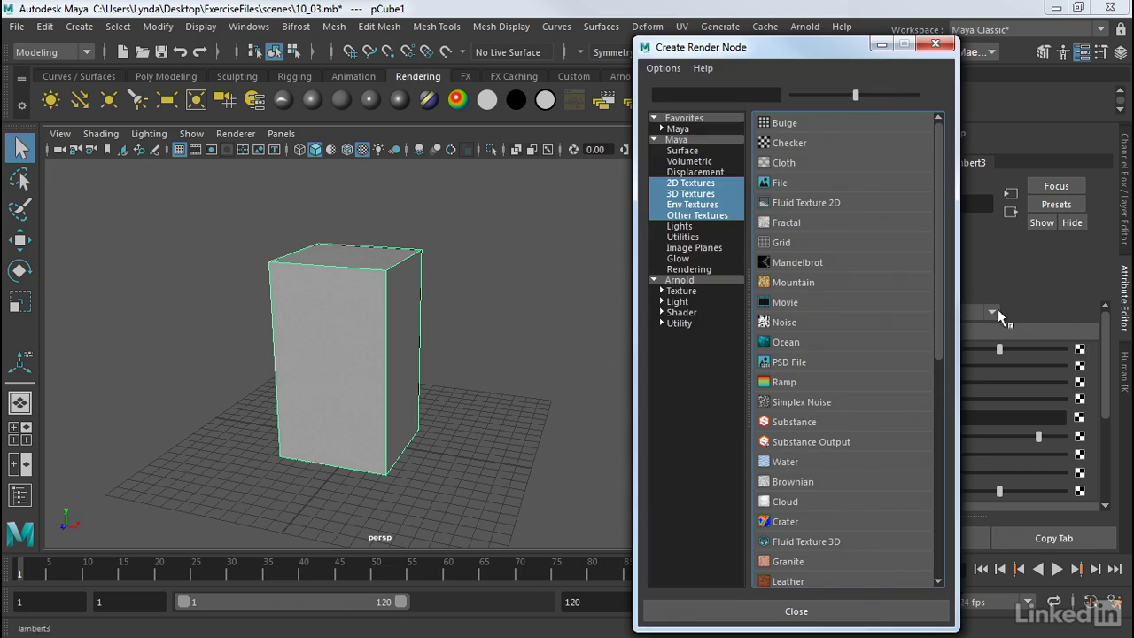
click(766, 184)
Step: Load WoodBox.jpg from the project's sourceimages folder as the file texture's image
click(1084, 388)
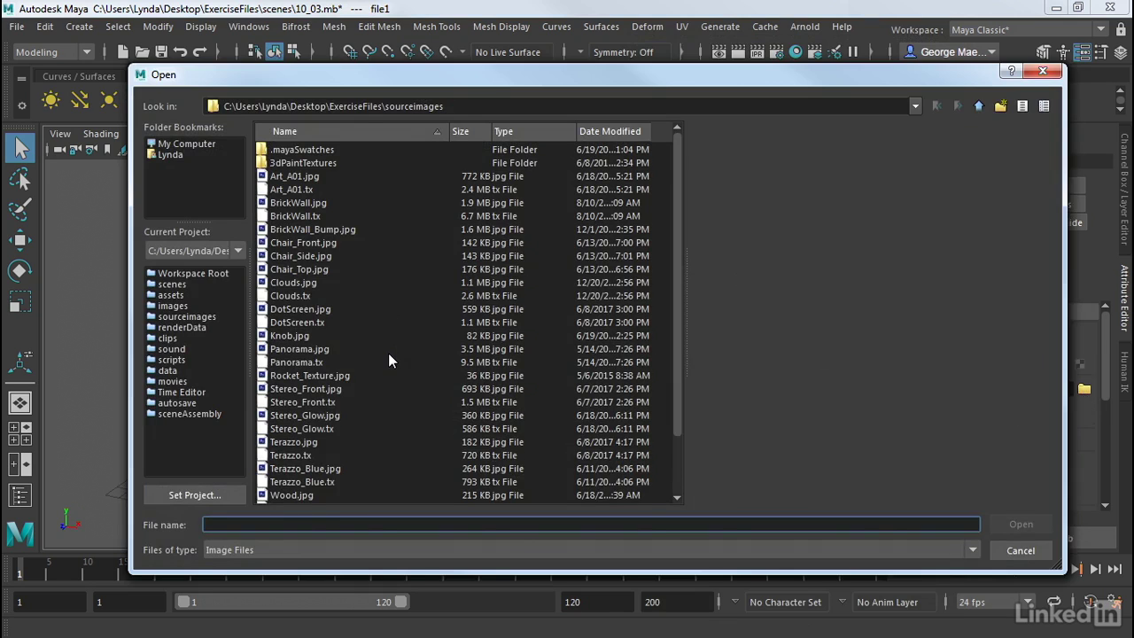
scroll(388, 354, down, 2)
click(312, 495)
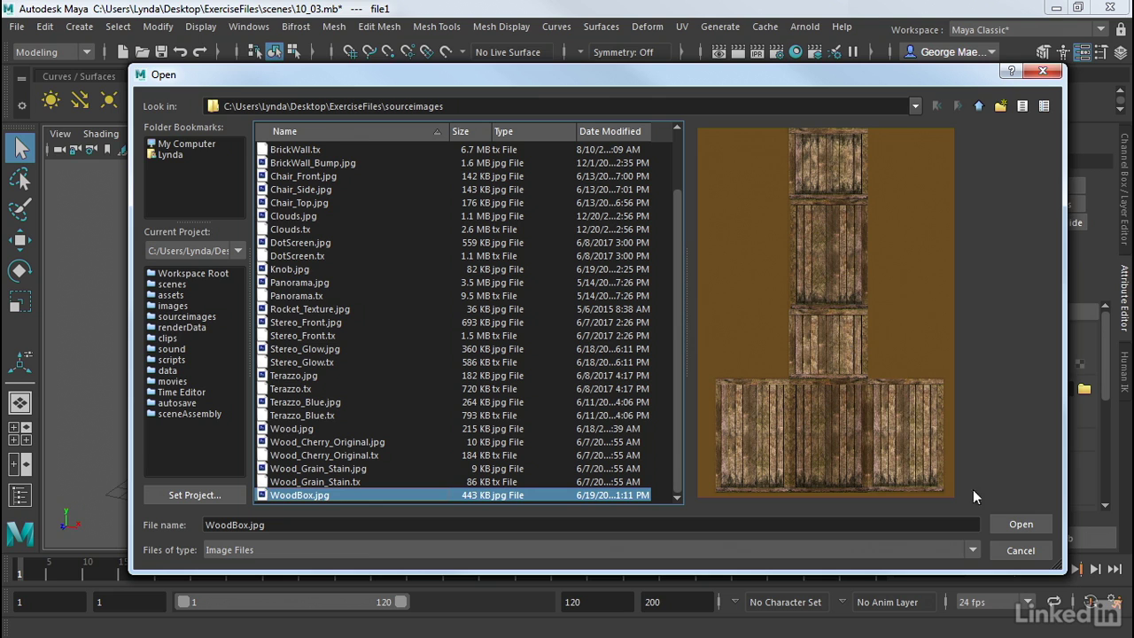
click(1007, 523)
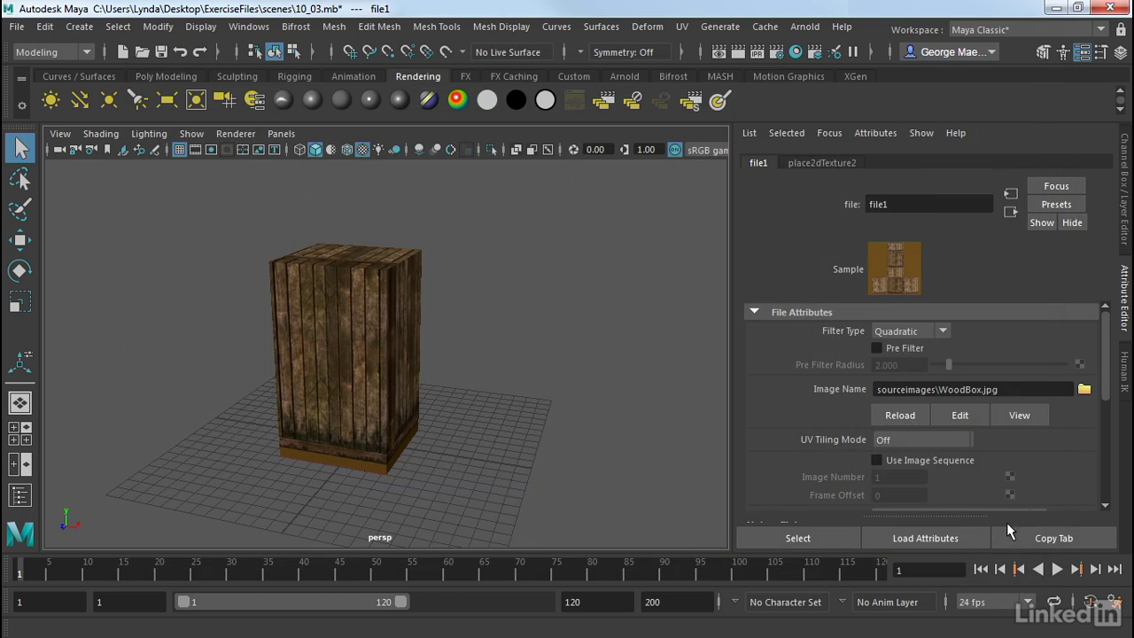
Step: Select the textured box and open the UV Editor, keeping the box and its UV layout both in view
alt+drag(452, 271, 413, 324)
click(366, 330)
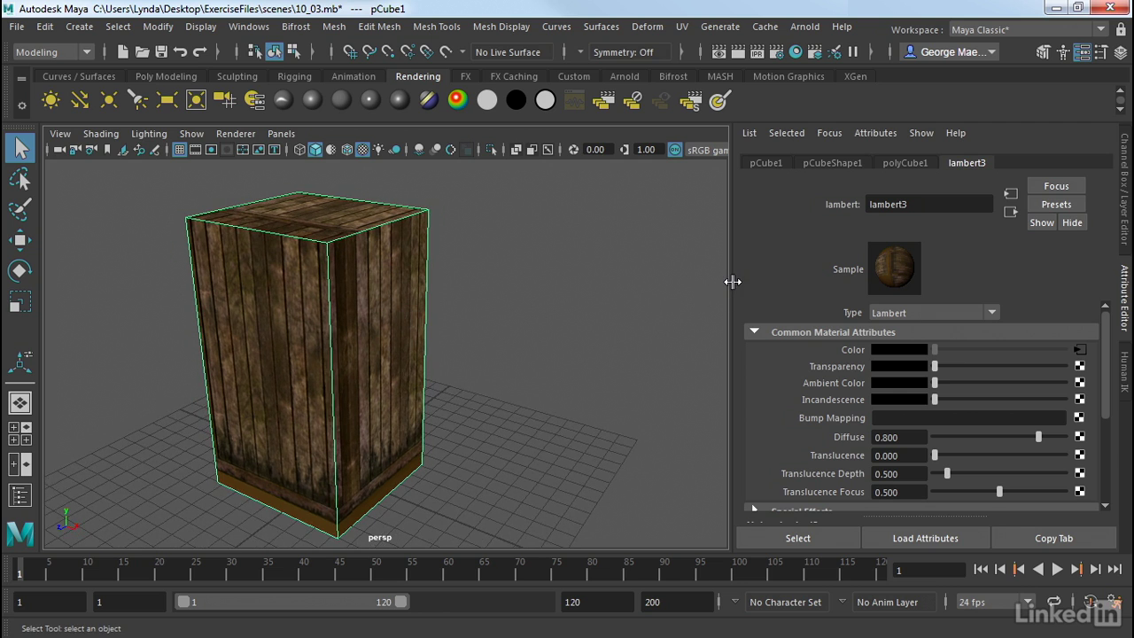
alt+drag(619, 281, 562, 271)
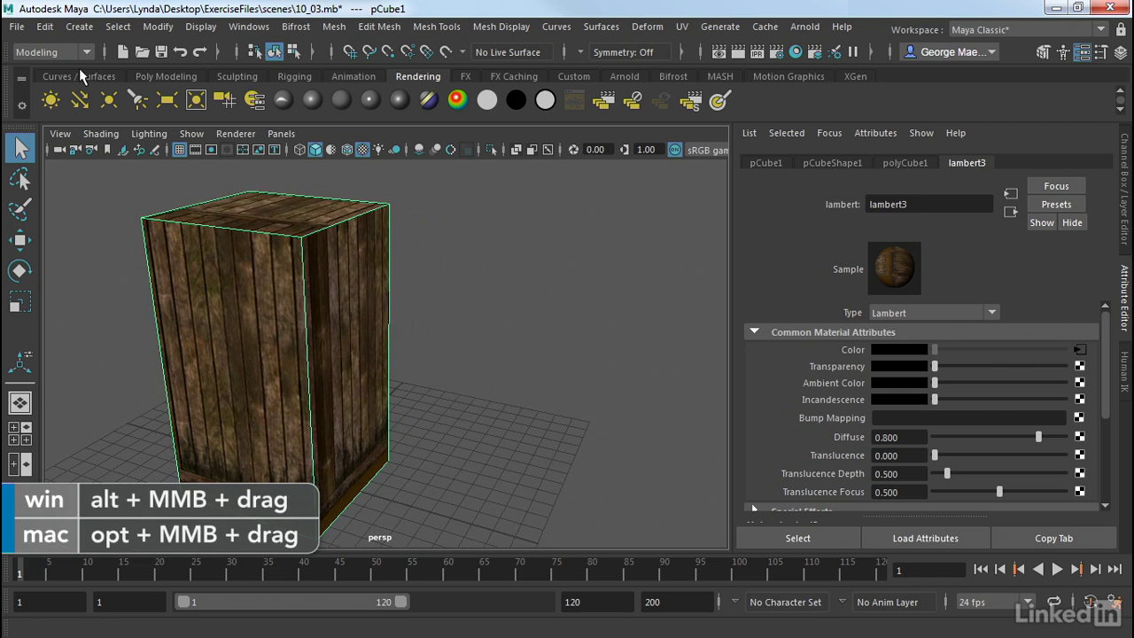
click(681, 28)
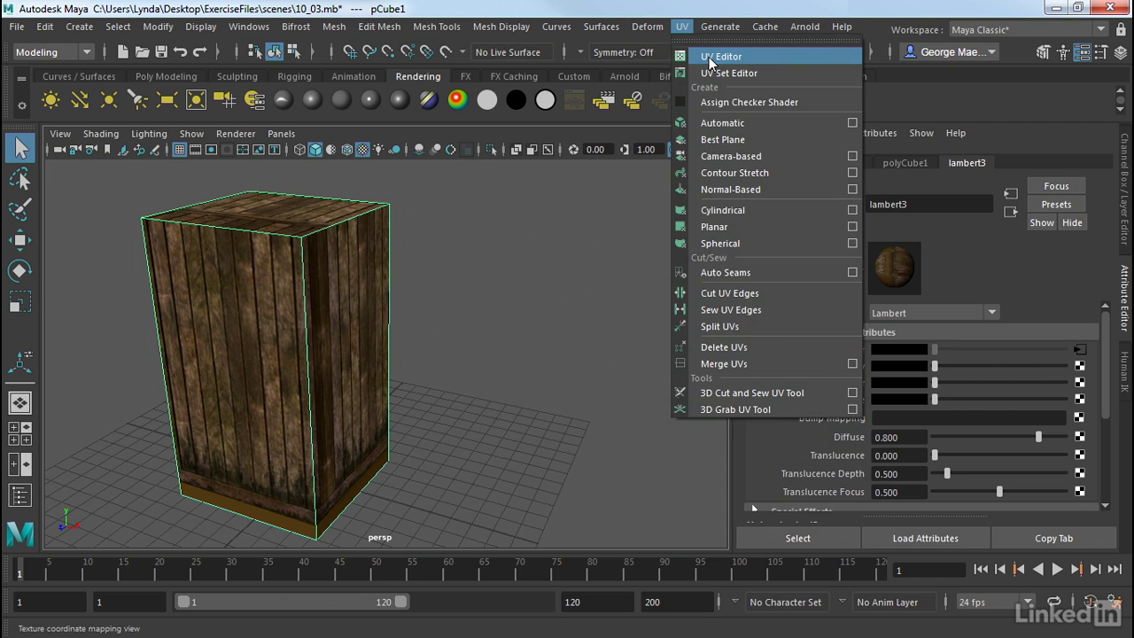
click(709, 56)
alt+middle_drag(647, 341, 658, 254)
alt+drag(348, 292, 294, 287)
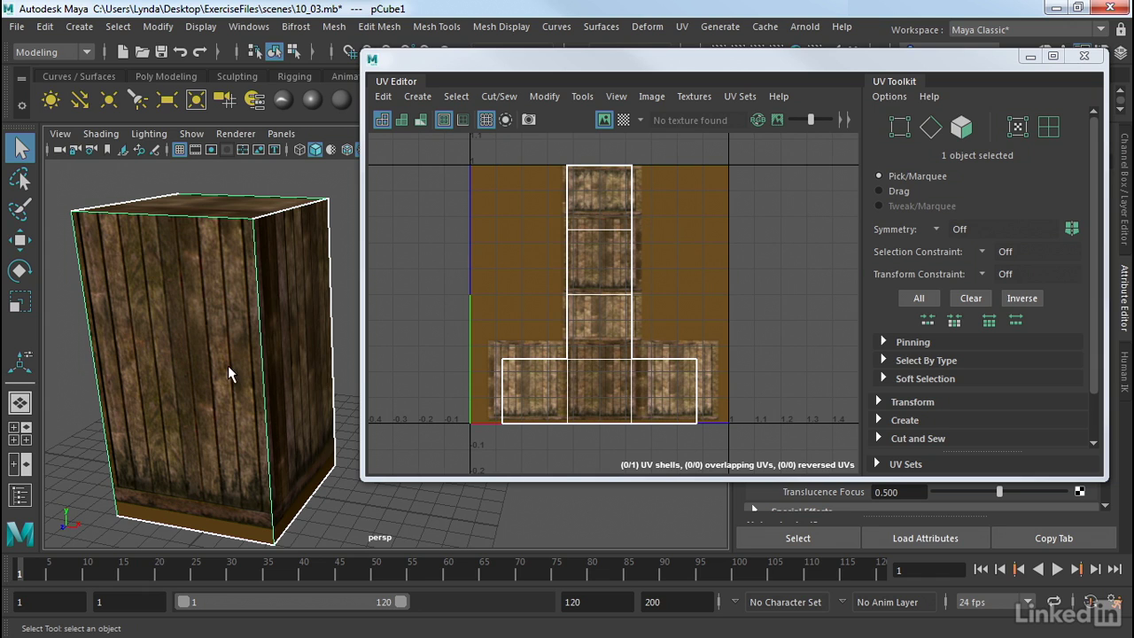
Step: Switch to face selection and select individual faces of the box to examine where each lies in the UV layout
alt+drag(286, 314, 235, 323)
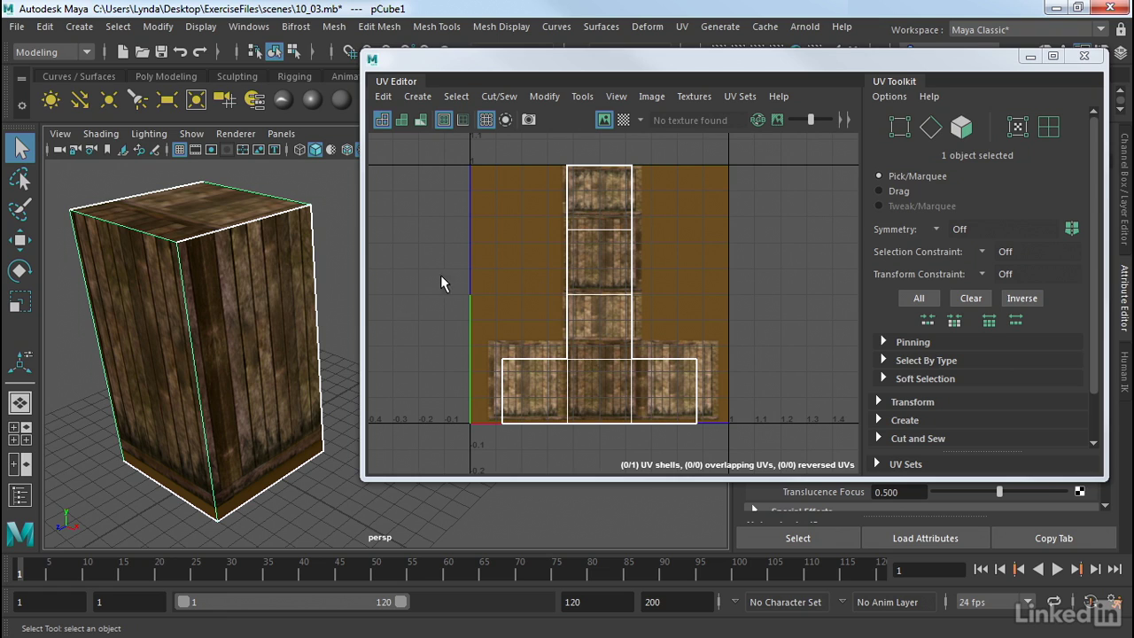
right_click(212, 277)
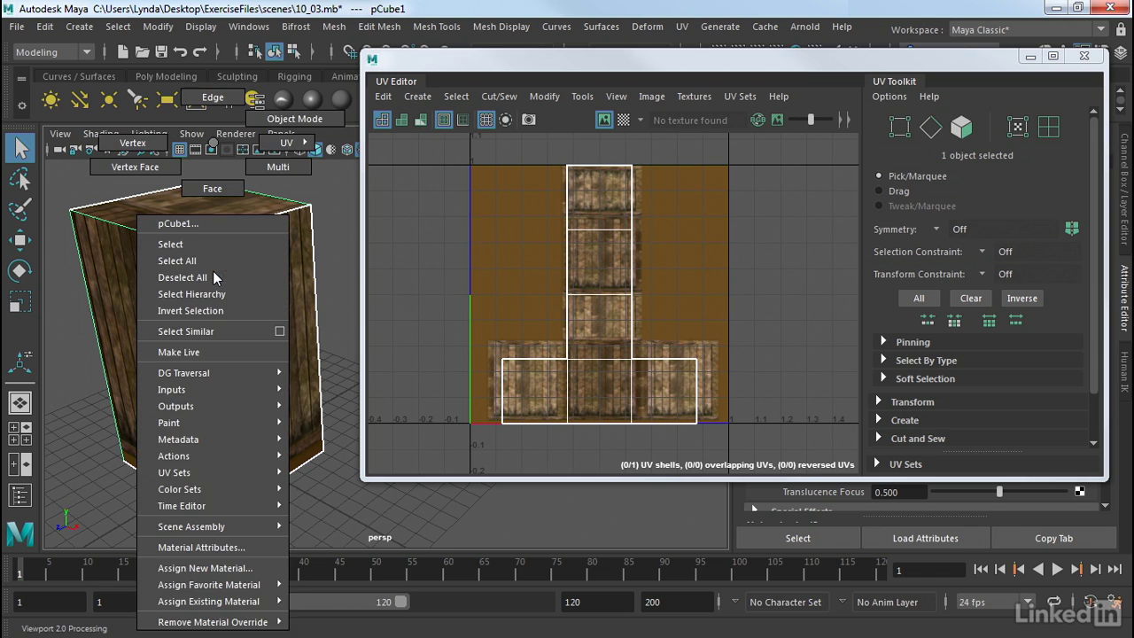
click(213, 188)
click(146, 290)
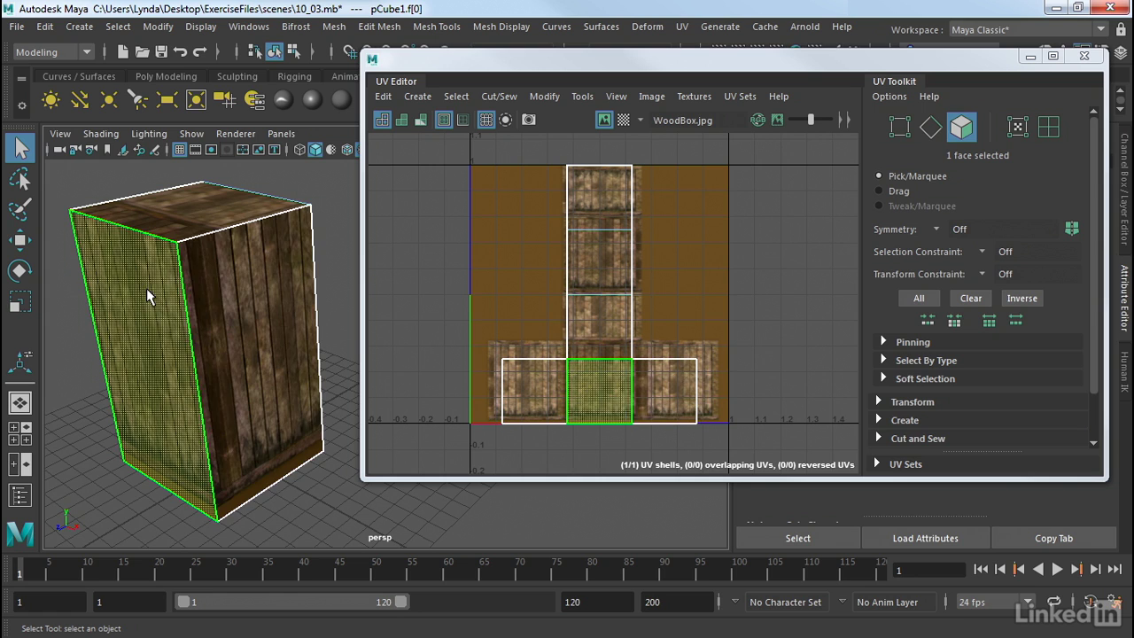
click(287, 324)
click(213, 207)
alt+drag(238, 302, 291, 337)
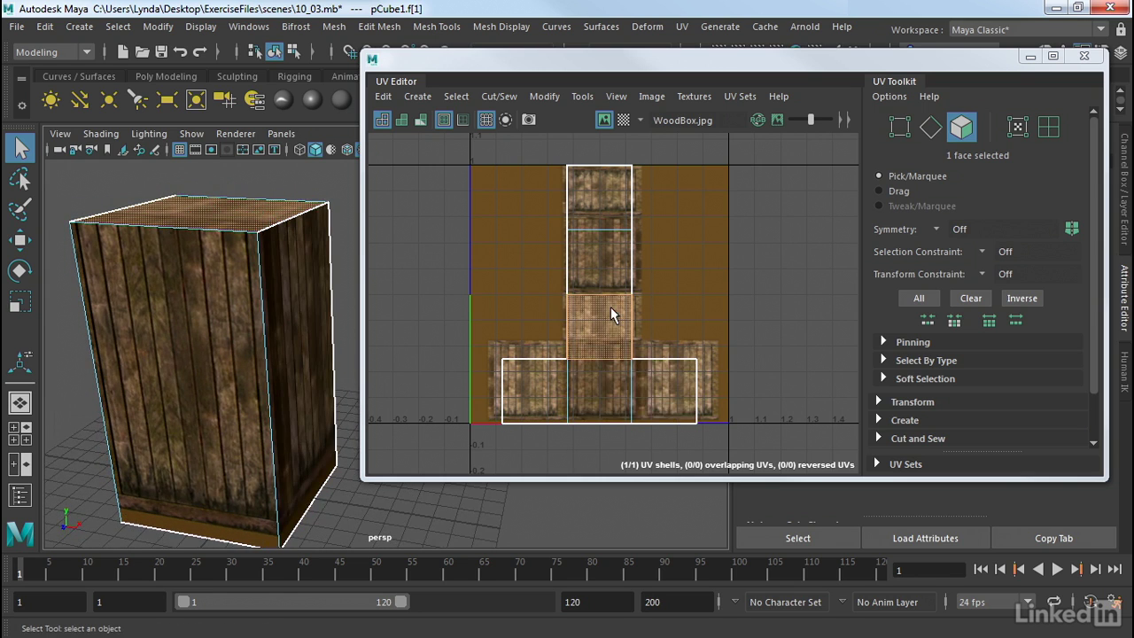
click(605, 211)
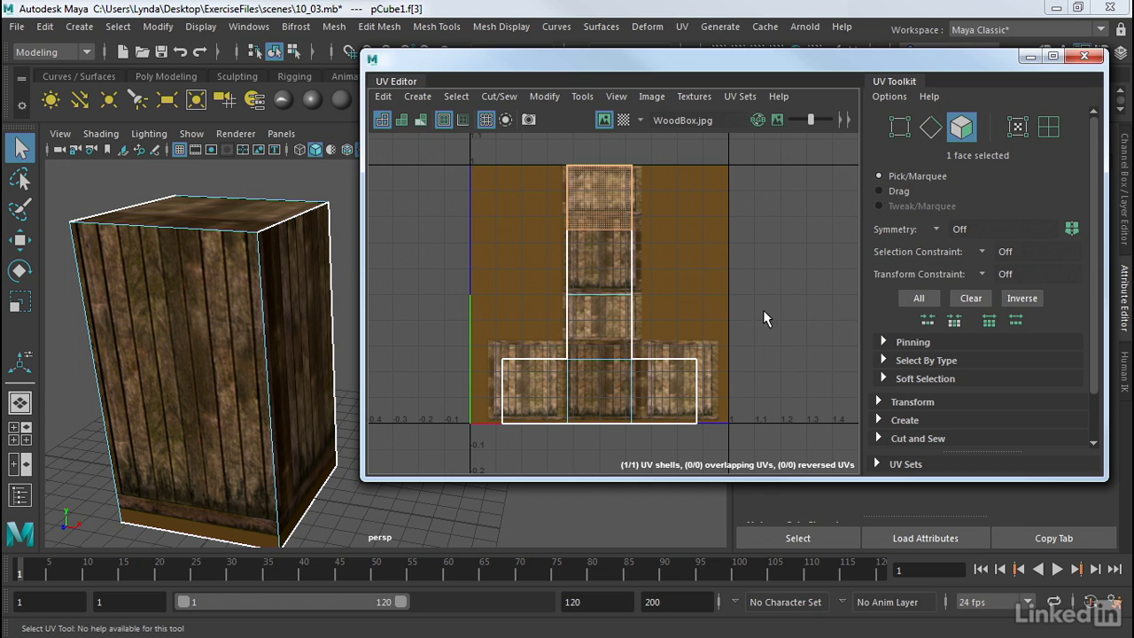
Step: Examine how the UV layout fits the wood texture and select the box's front face to compare its UV area
alt+middle_drag(790, 278, 760, 285)
scroll(743, 296, down, 1)
scroll(743, 296, up, 5)
scroll(742, 296, down, 2)
scroll(758, 301, down, 2)
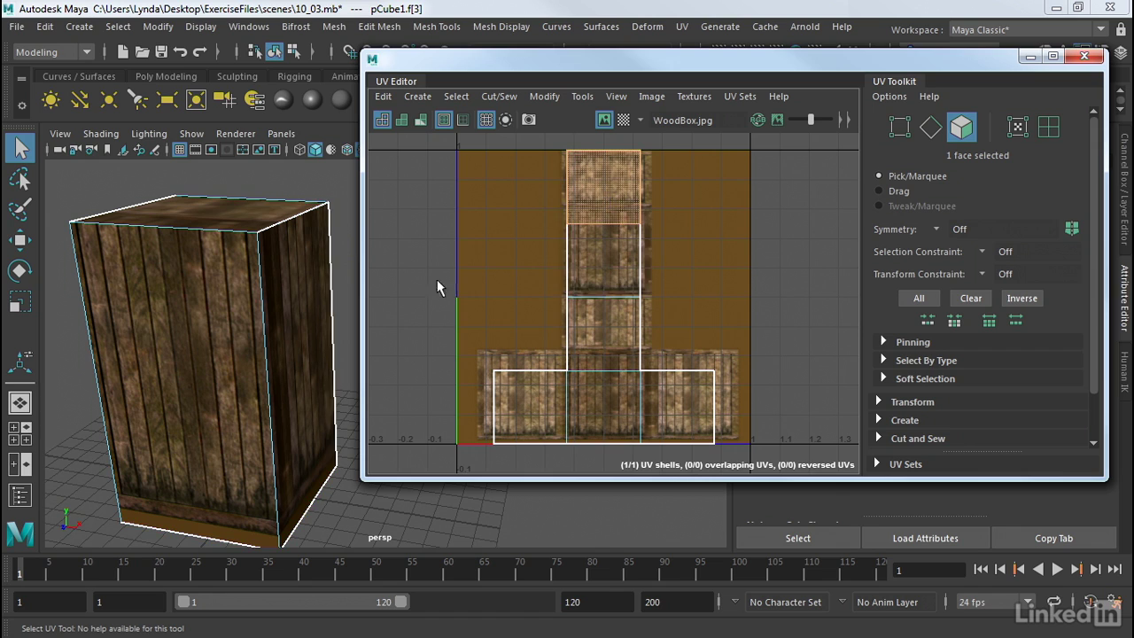
click(227, 277)
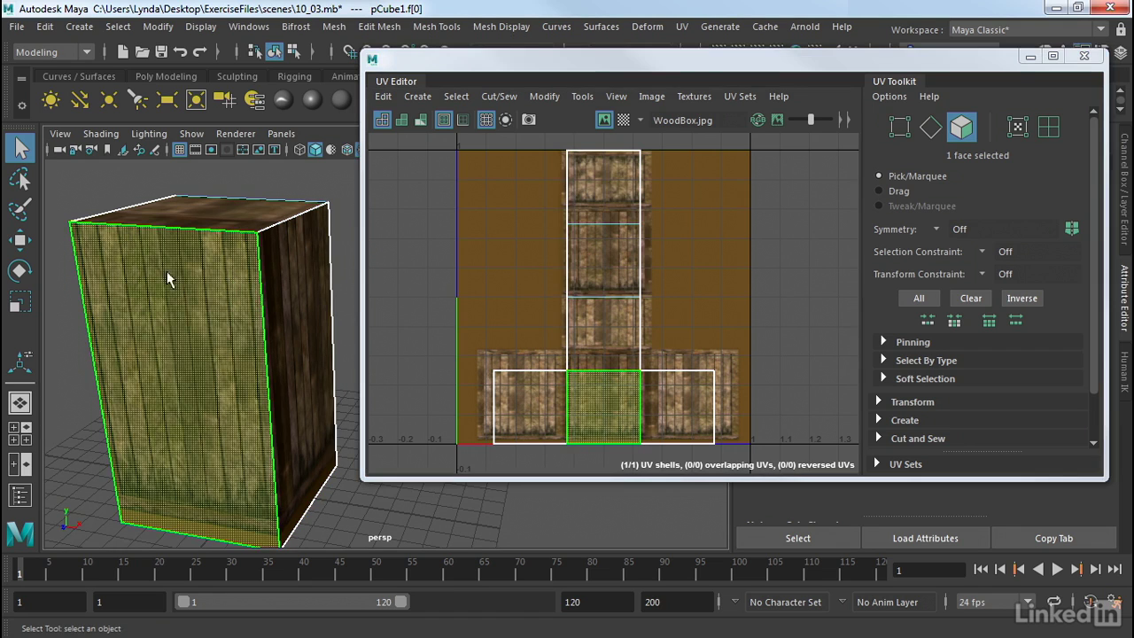
Step: Switch to UV selection and select corner UVs in both the layout and the 3D view to compare matching points
right_drag(596, 322, 655, 317)
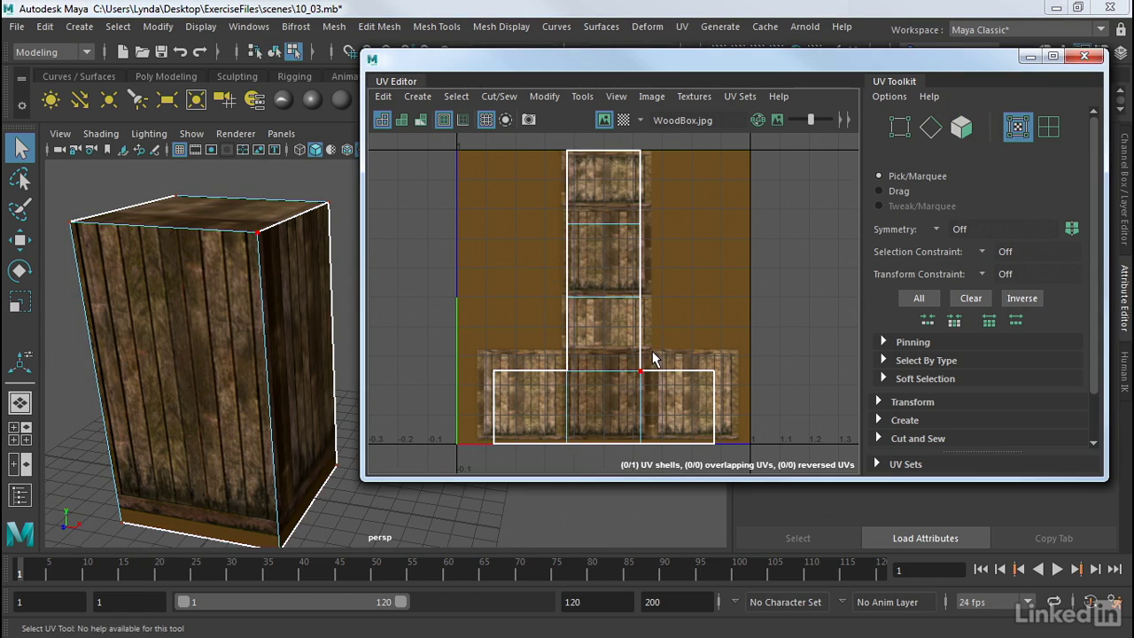
drag(652, 356, 626, 381)
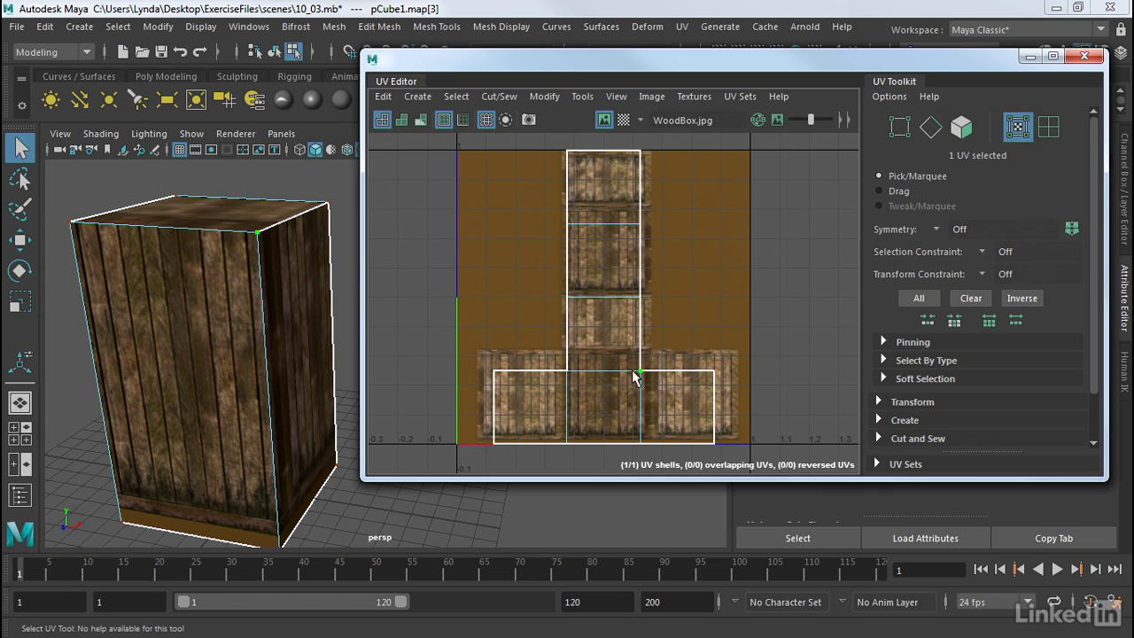
click(716, 370)
drag(733, 417, 635, 447)
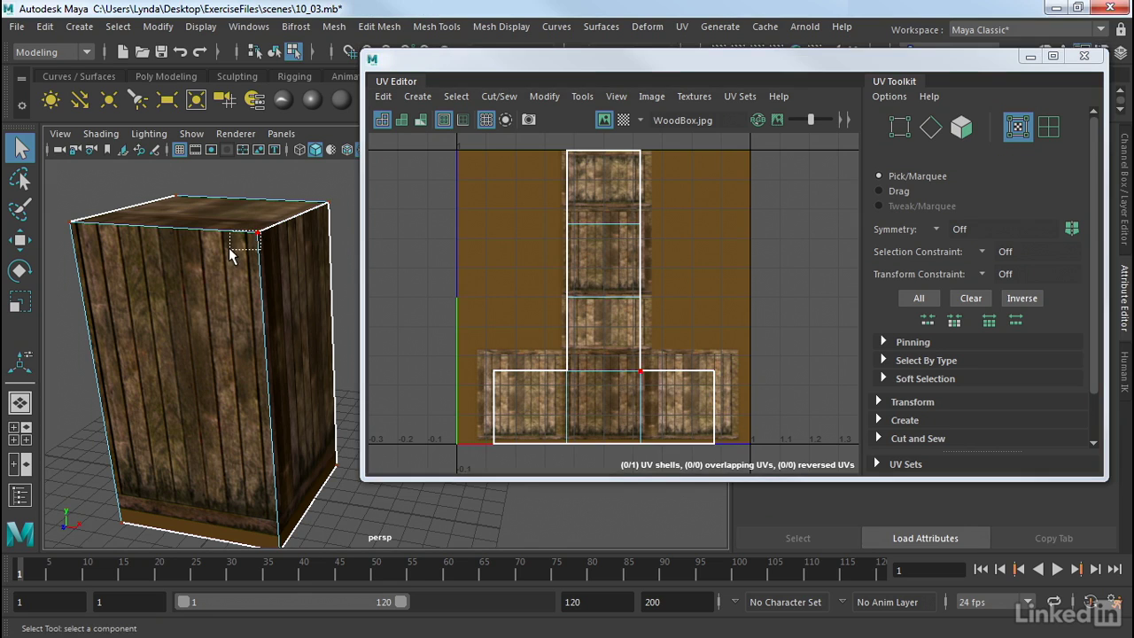
click(257, 233)
drag(60, 180, 346, 253)
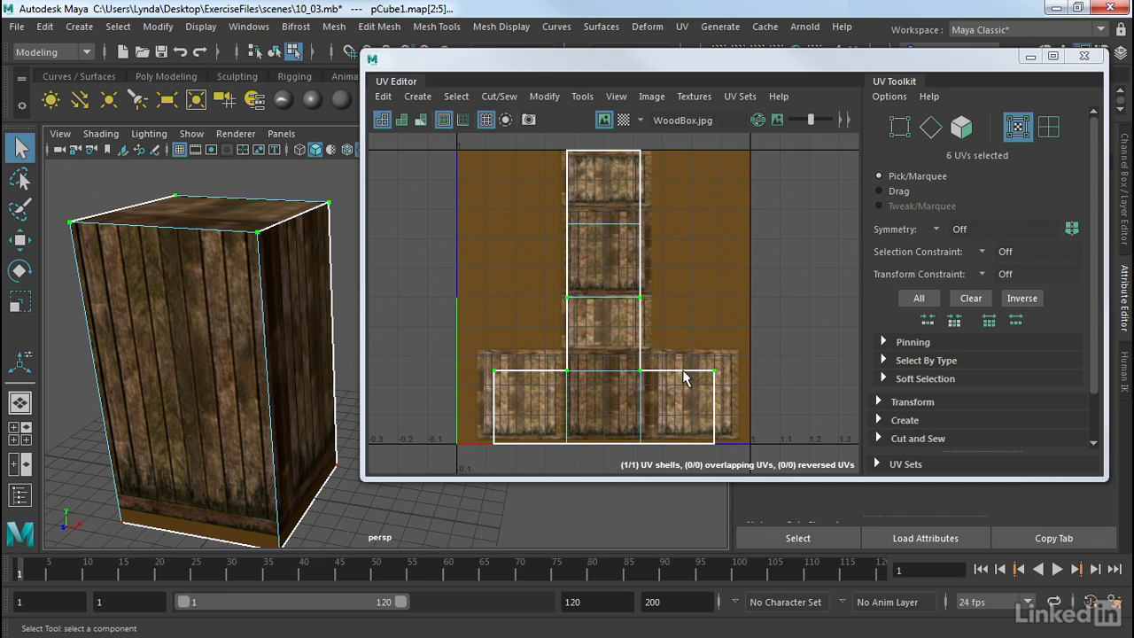
Step: Select the four UVs along the upper edge of the three-face row and move them up to the planks' upper border
drag(740, 358, 431, 381)
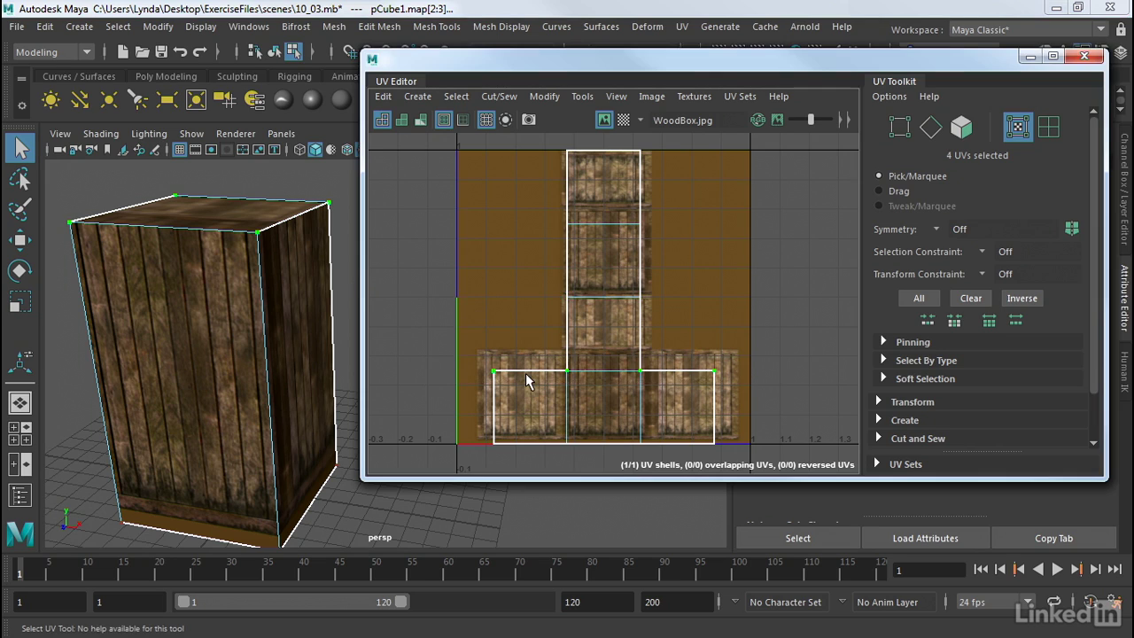
key(w)
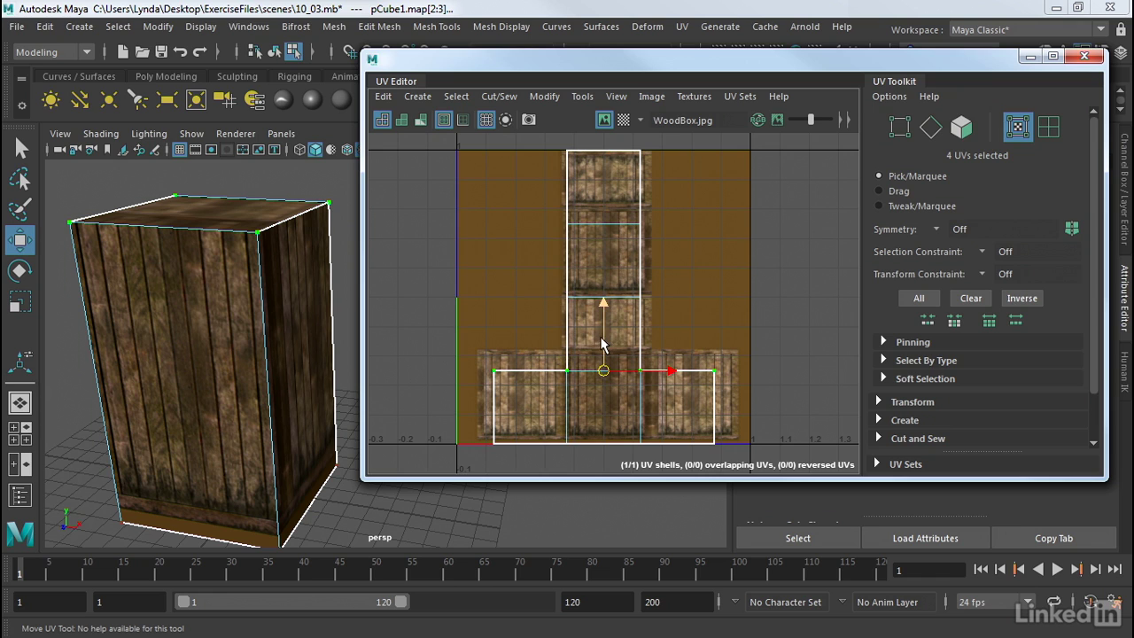
drag(602, 344, 608, 327)
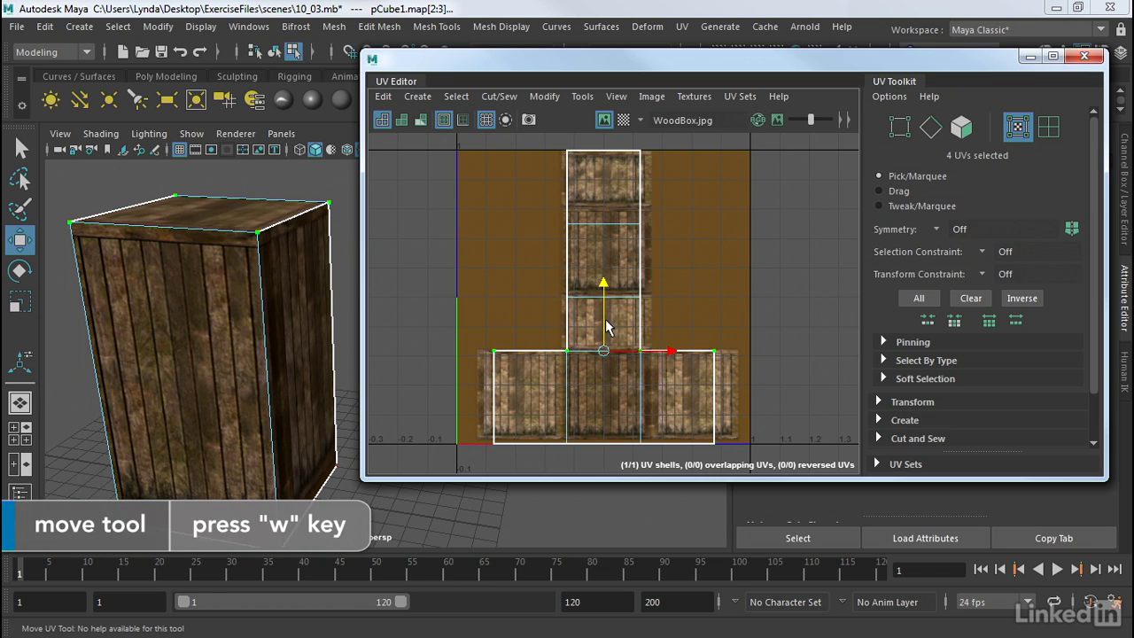
Step: Select the four UVs along the layout's lower edge and move them up slightly to the wood texture's lower border
drag(728, 454, 455, 431)
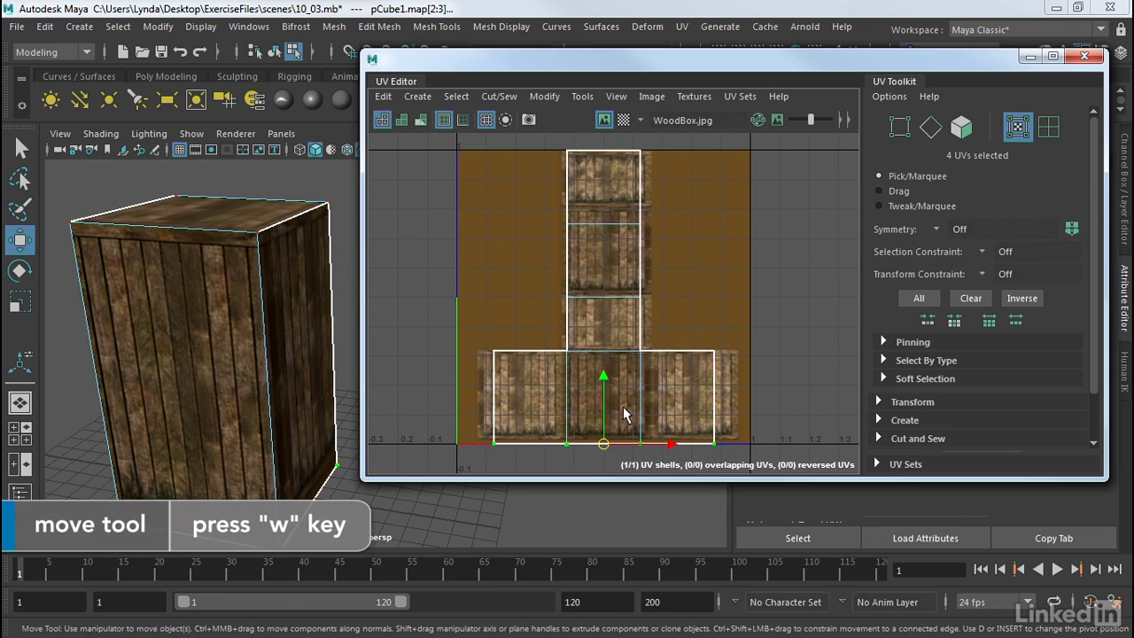
drag(607, 412, 607, 401)
scroll(597, 419, up, 4)
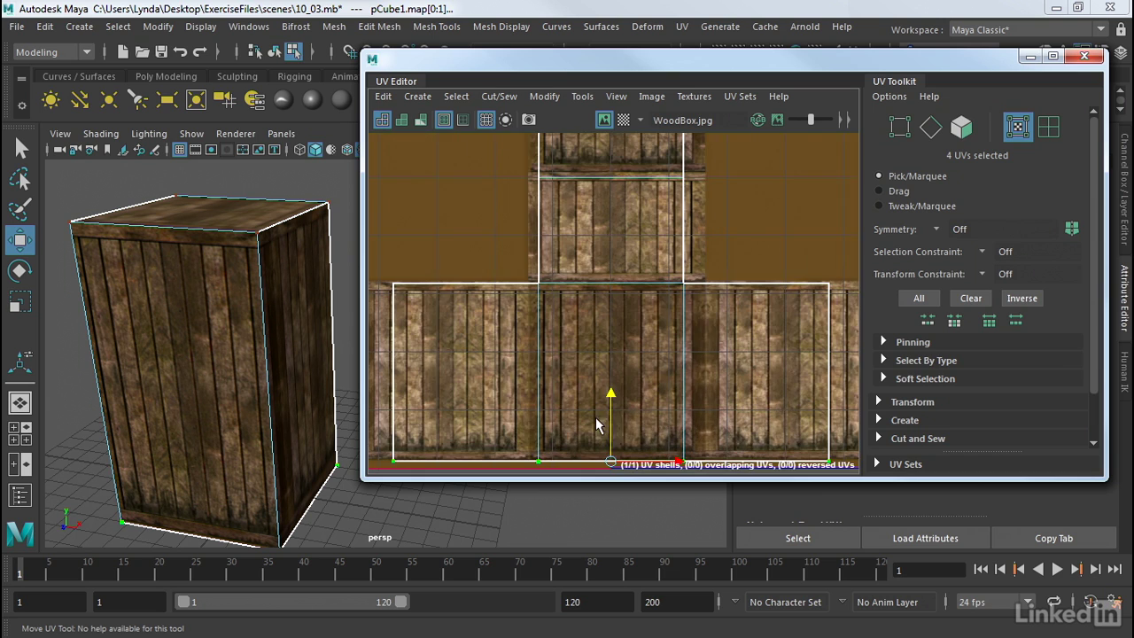
drag(612, 425, 613, 424)
Step: Select the two UVs at the left end of the three-face row and move them outward to the wood's left border
scroll(810, 291, down, 1)
drag(443, 266, 491, 456)
drag(506, 358, 476, 362)
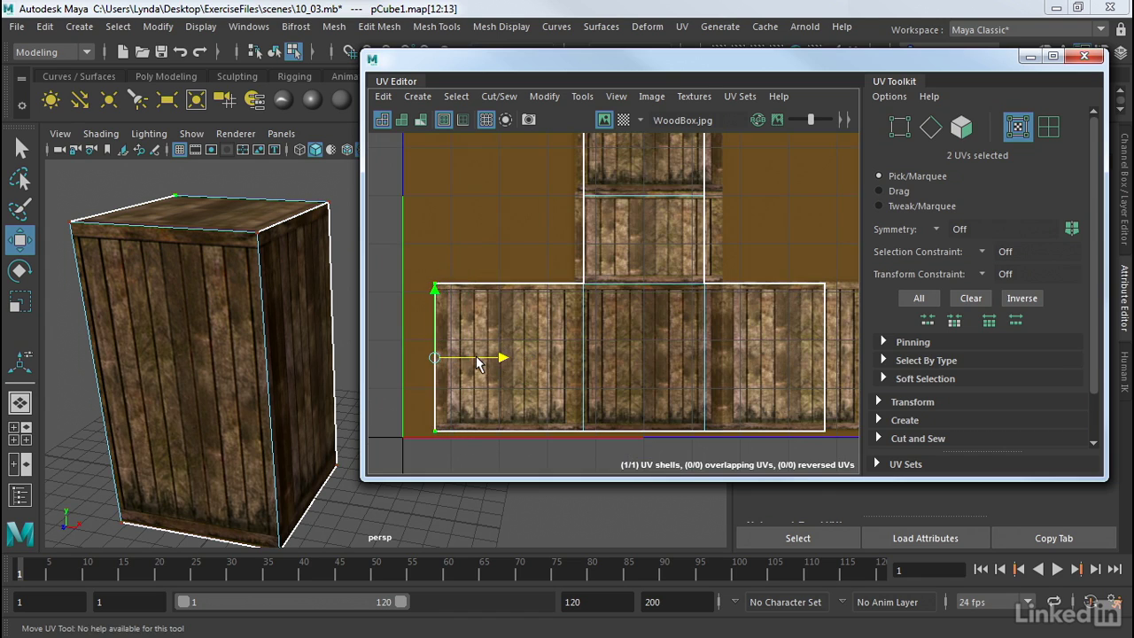
Step: Select the two UVs at the right end of the three-face row and move them outward to the wood's right border
alt+middle_drag(620, 348, 548, 348)
drag(745, 258, 788, 441)
drag(765, 354, 806, 354)
scroll(697, 357, down, 5)
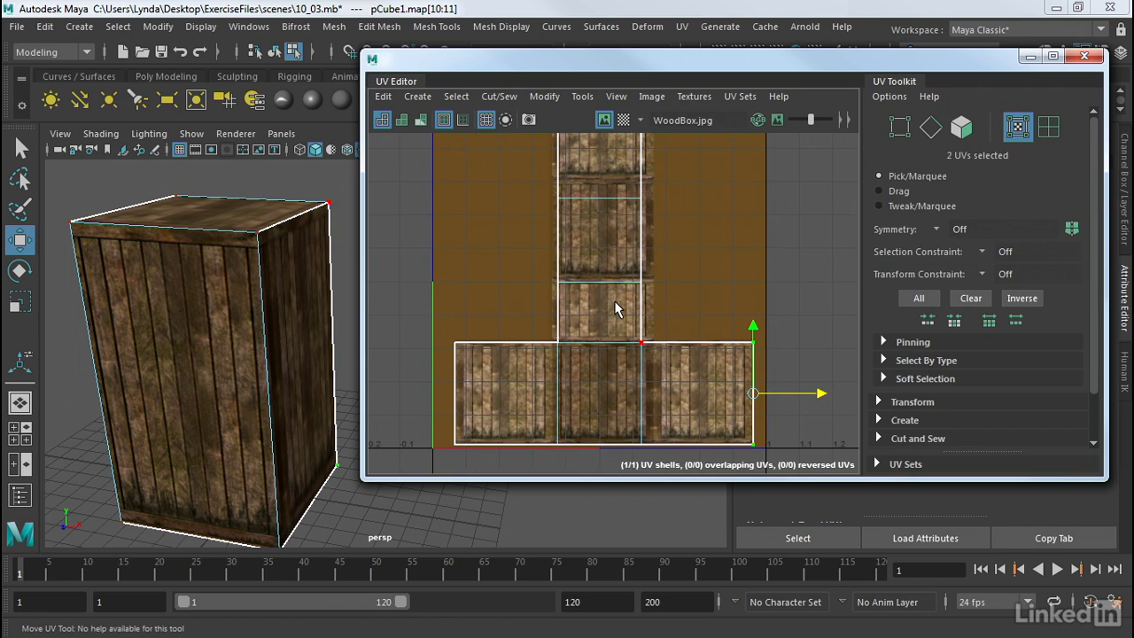
scroll(614, 300, down, 1)
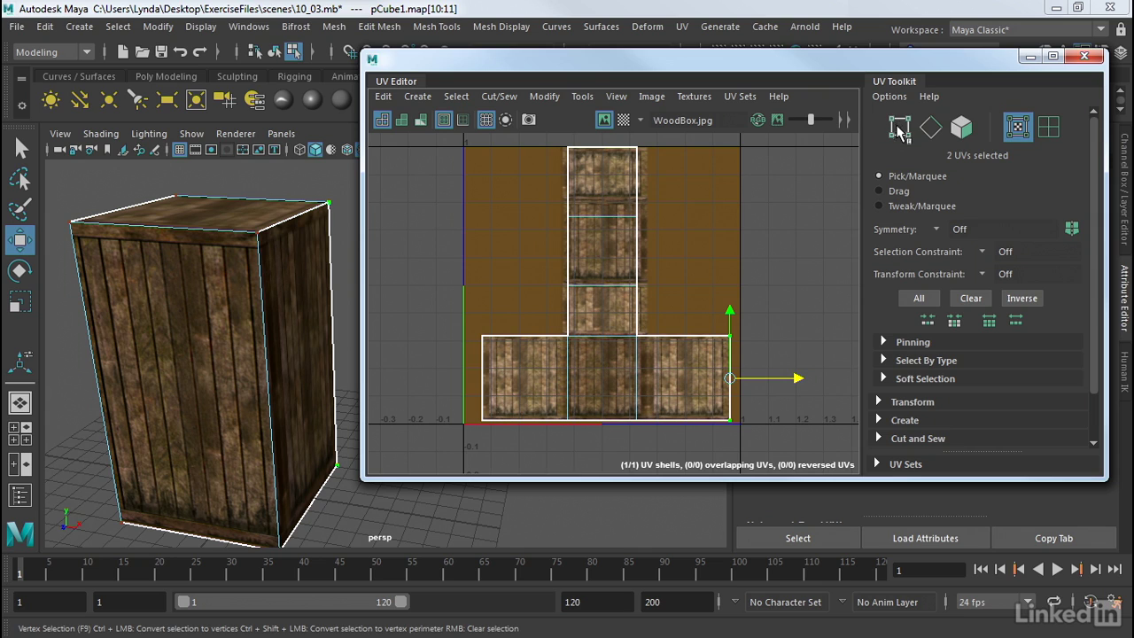
Step: Explore the UV shell, face and edge selection modes by selecting the whole shell, a single face and an edge in the layout
click(1044, 129)
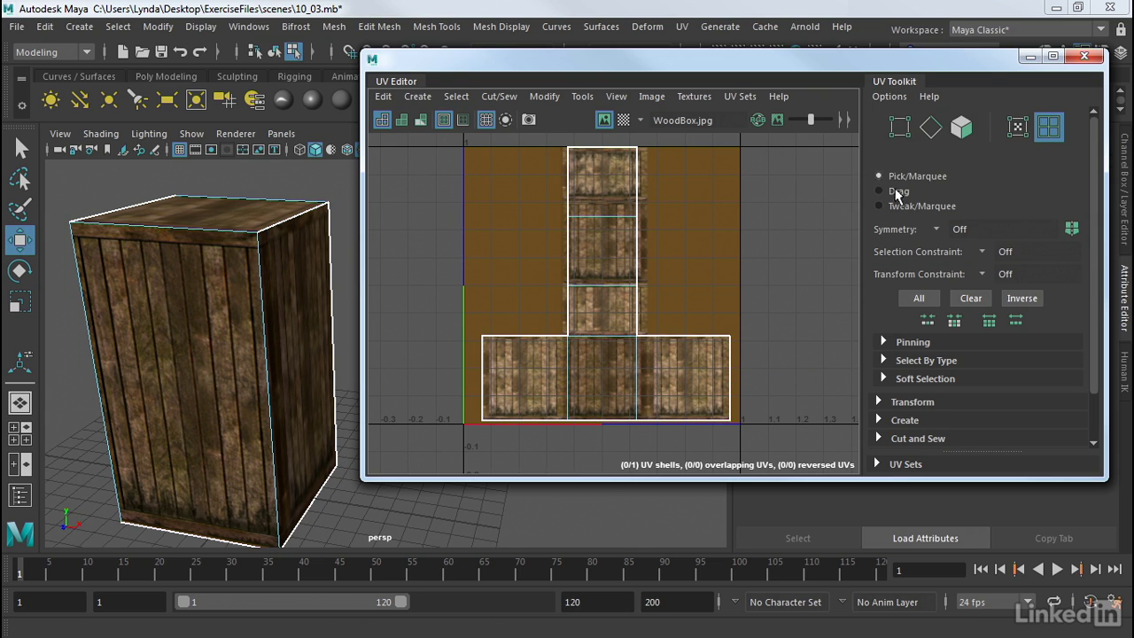
click(633, 349)
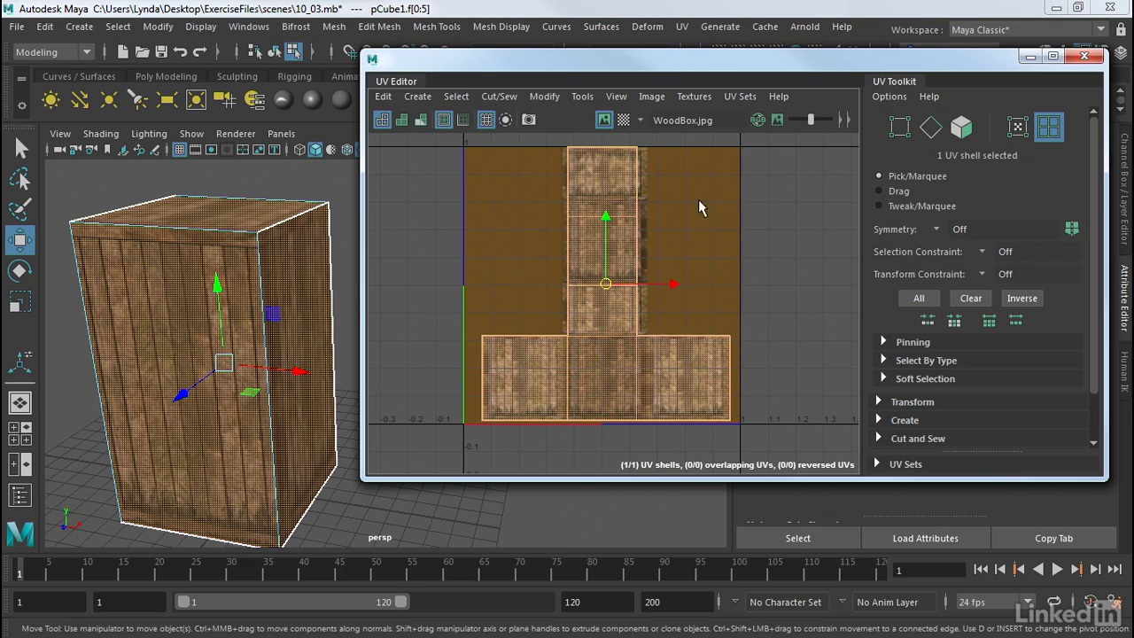
click(962, 127)
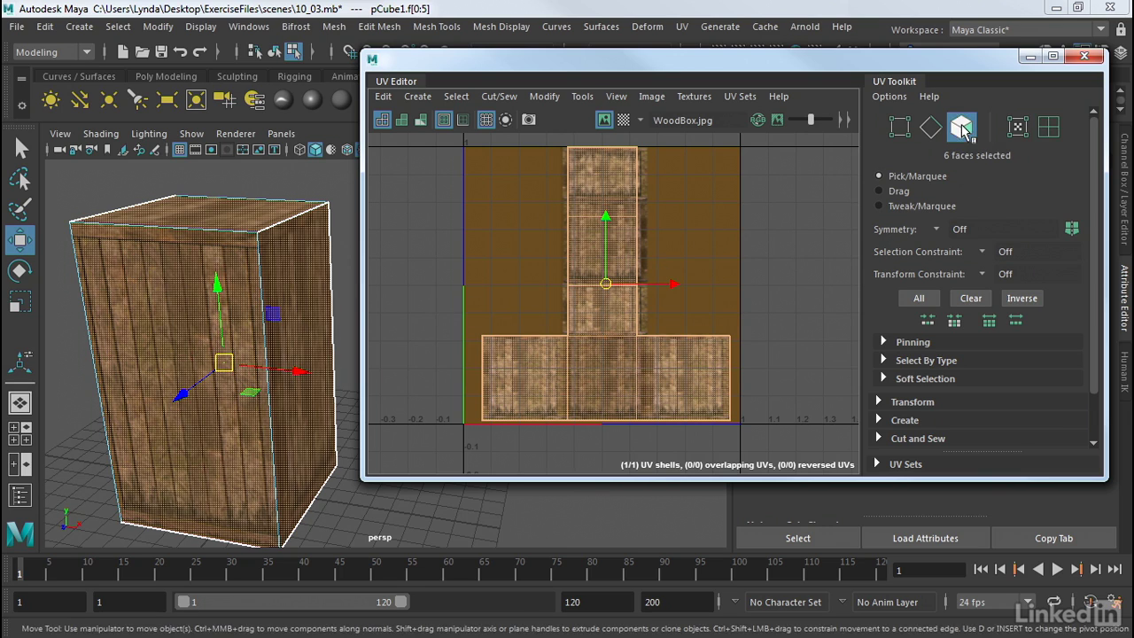
click(657, 229)
click(603, 250)
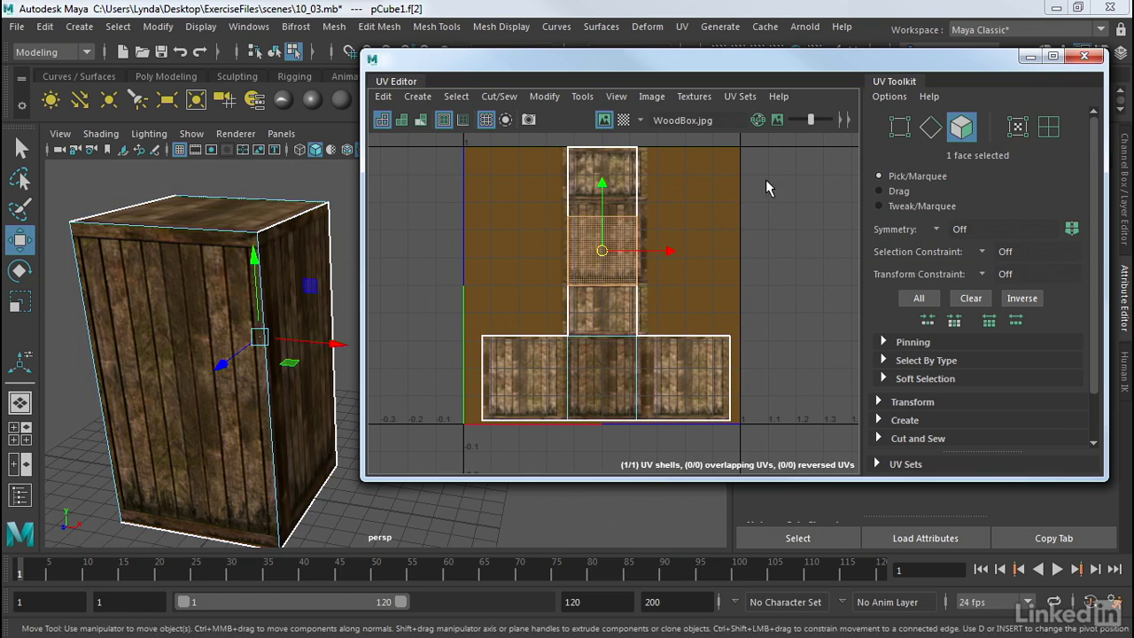
click(931, 127)
click(634, 248)
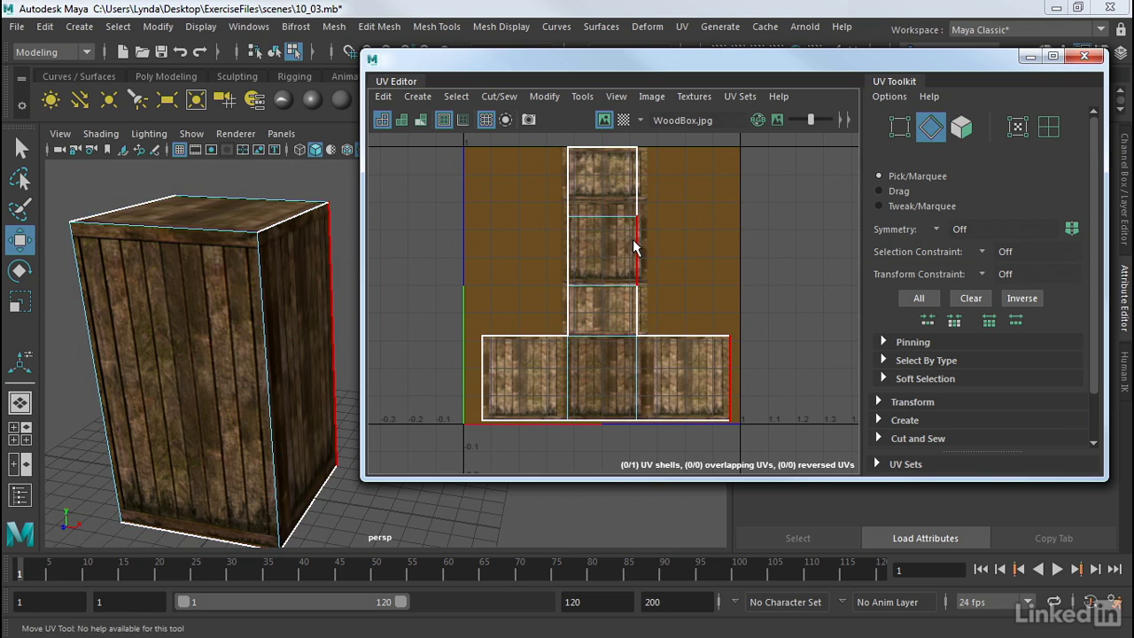
Step: Convert the selected edge to vertices and back to an edge, then select the opposite edge of the column's second face from the top
ctrl+click(898, 135)
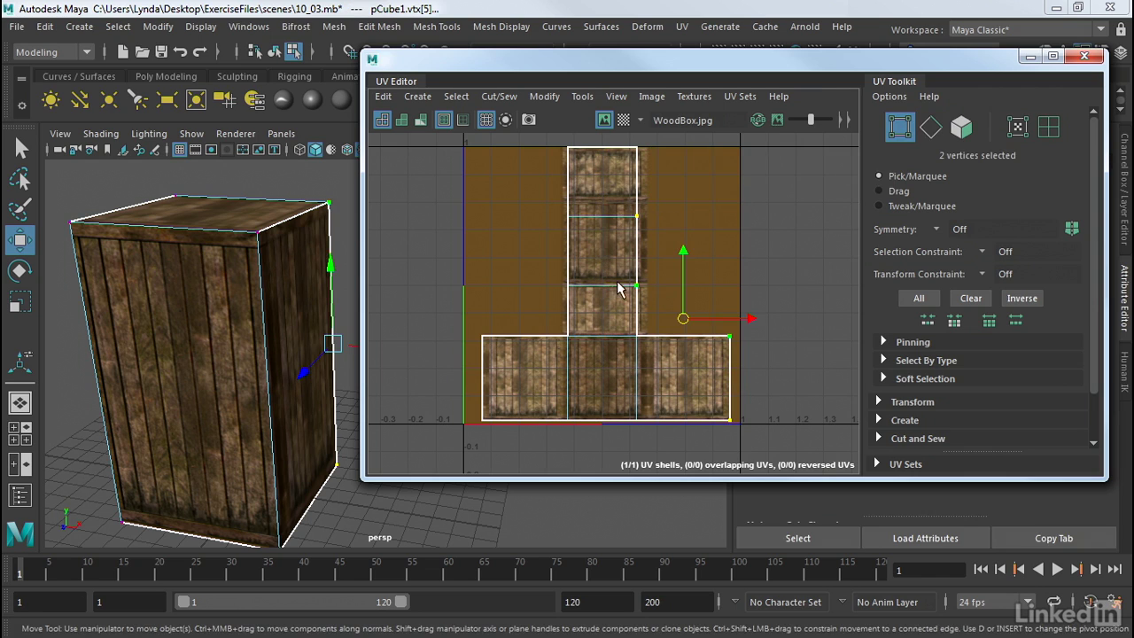
ctrl+click(931, 127)
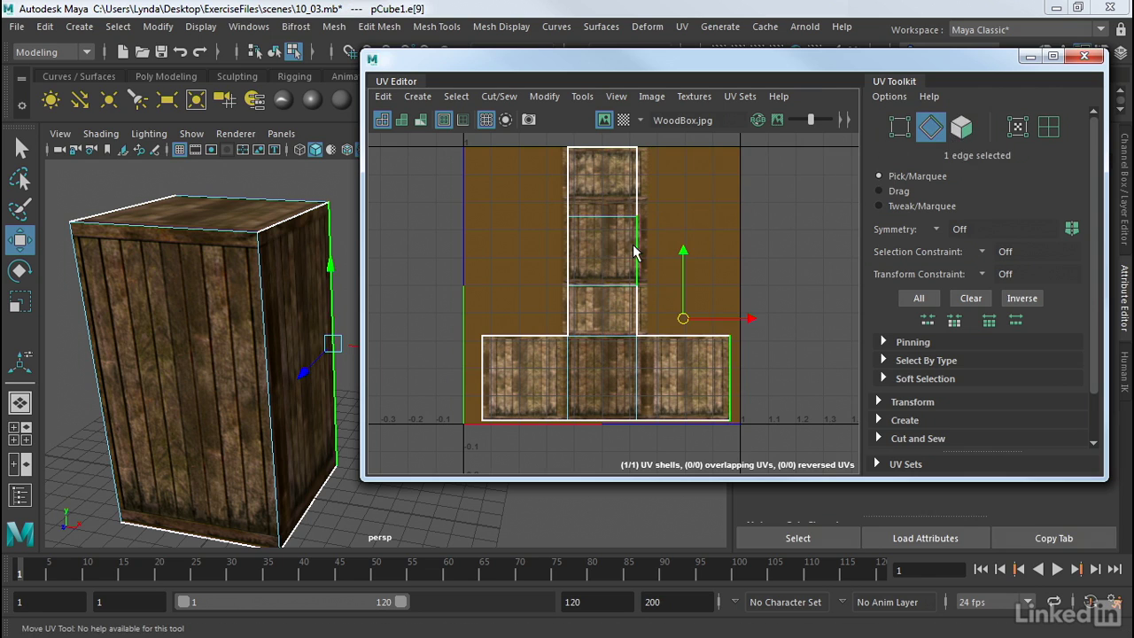
click(569, 251)
click(570, 252)
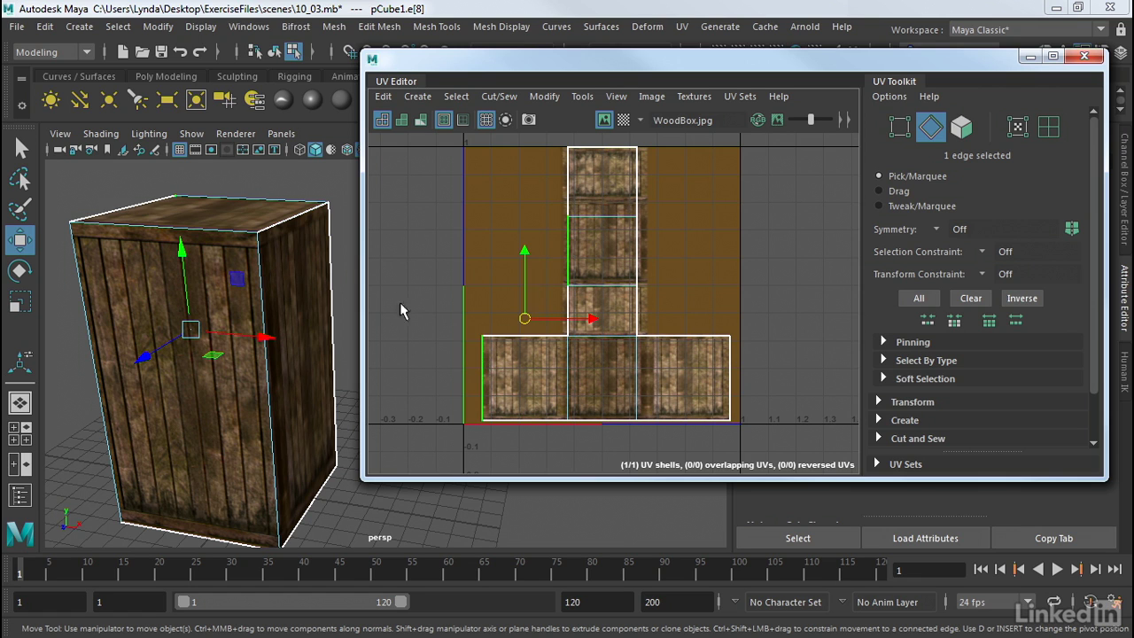
Step: Select a vertical edge and an upper edge on the box to compare their positions with the matching edges in the UV layout
alt+drag(324, 321, 252, 241)
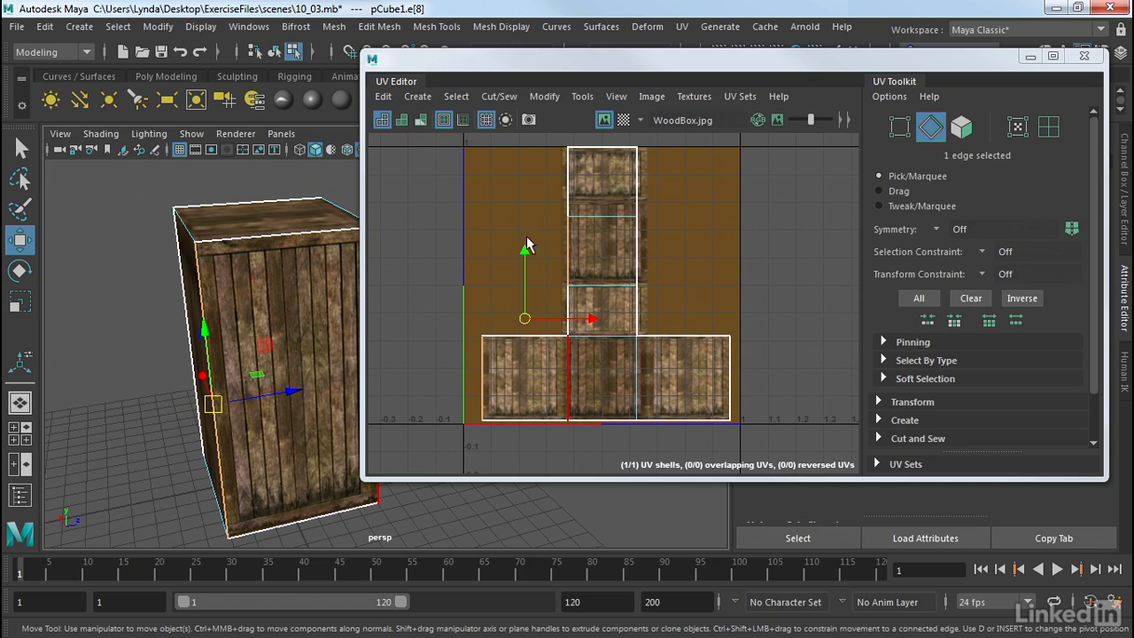
click(203, 292)
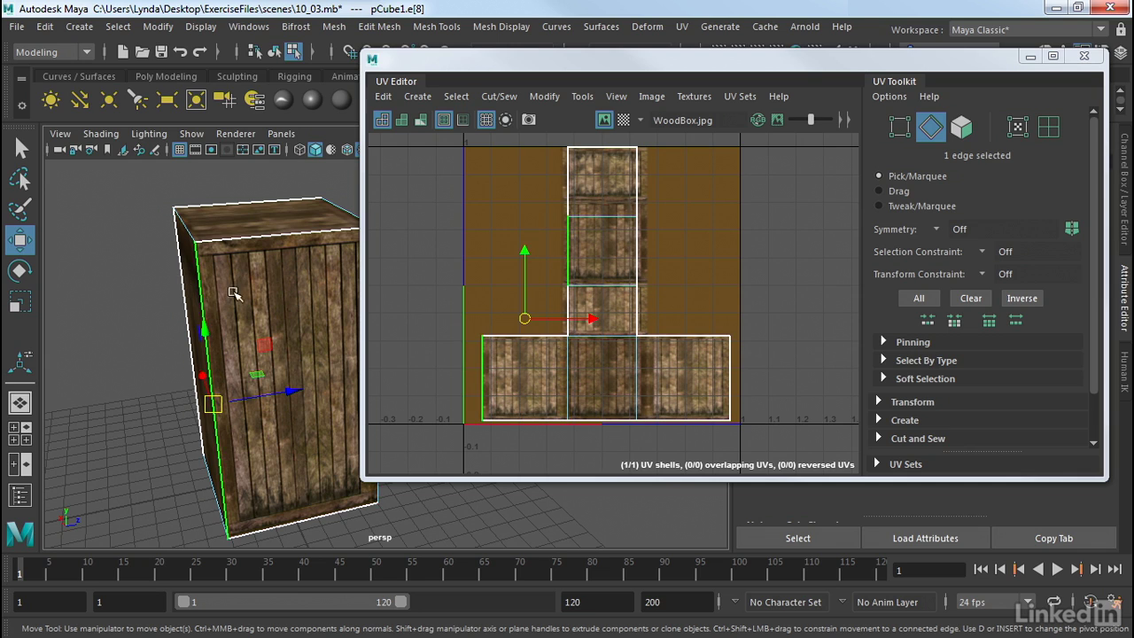
click(264, 238)
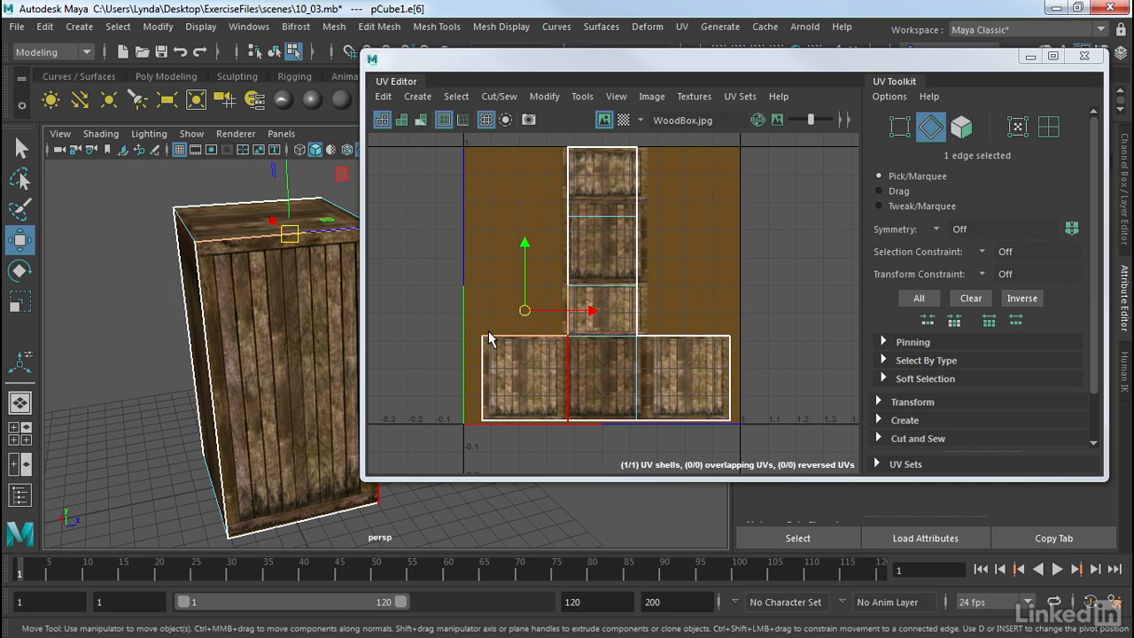
click(561, 327)
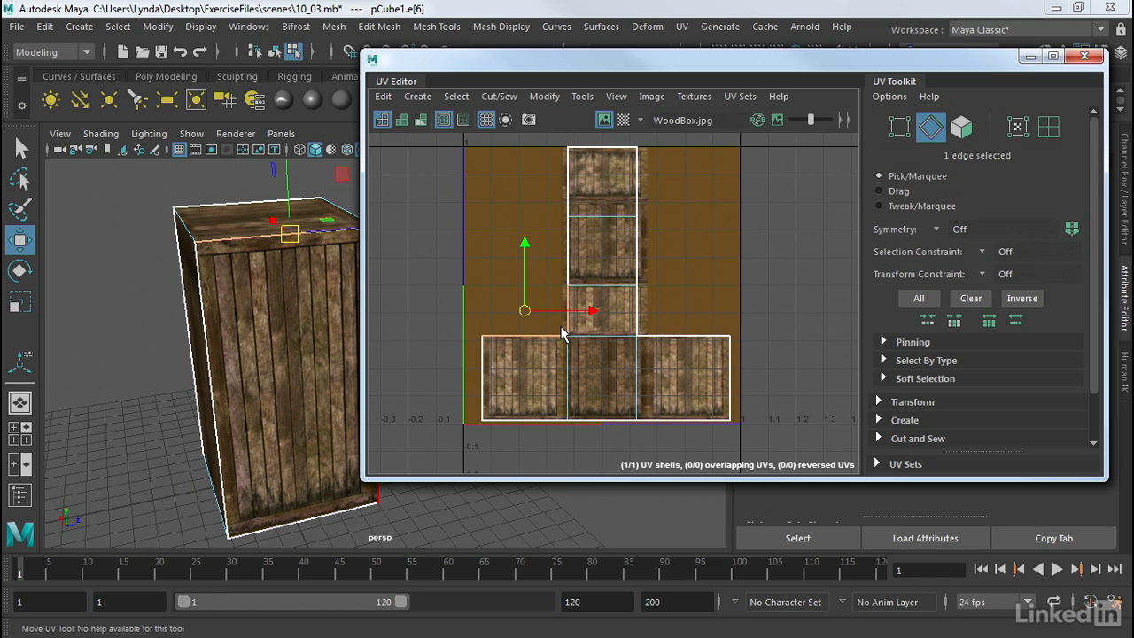
scroll(560, 331, up, 2)
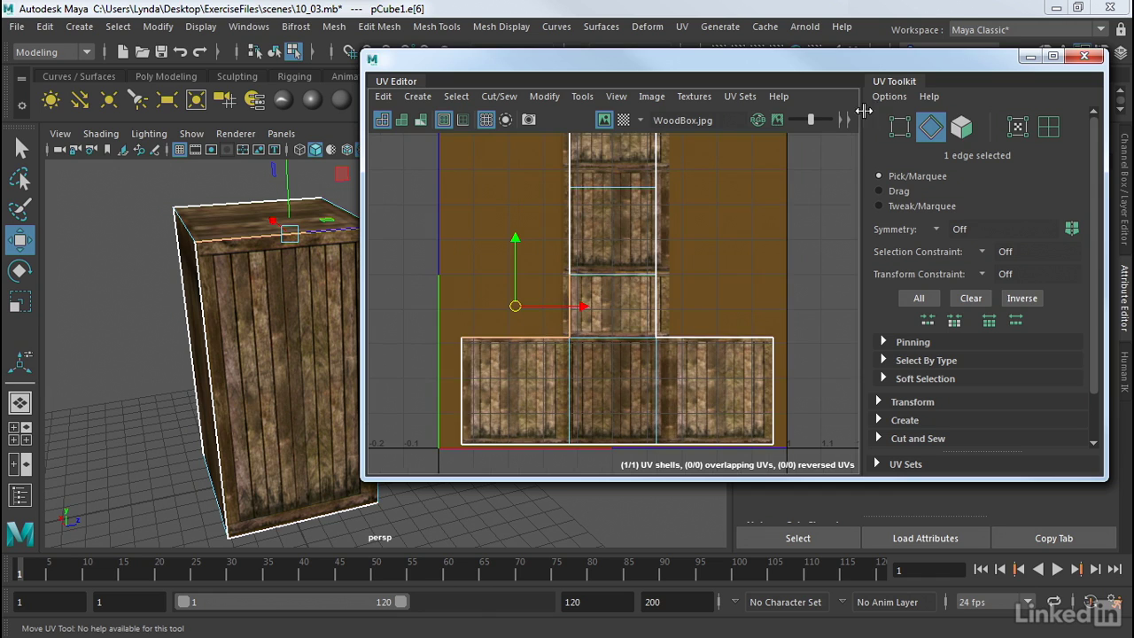
Step: In UV selection mode, select the five UVs along each long side of the column and move them outward to the wood's left and right borders
click(1021, 128)
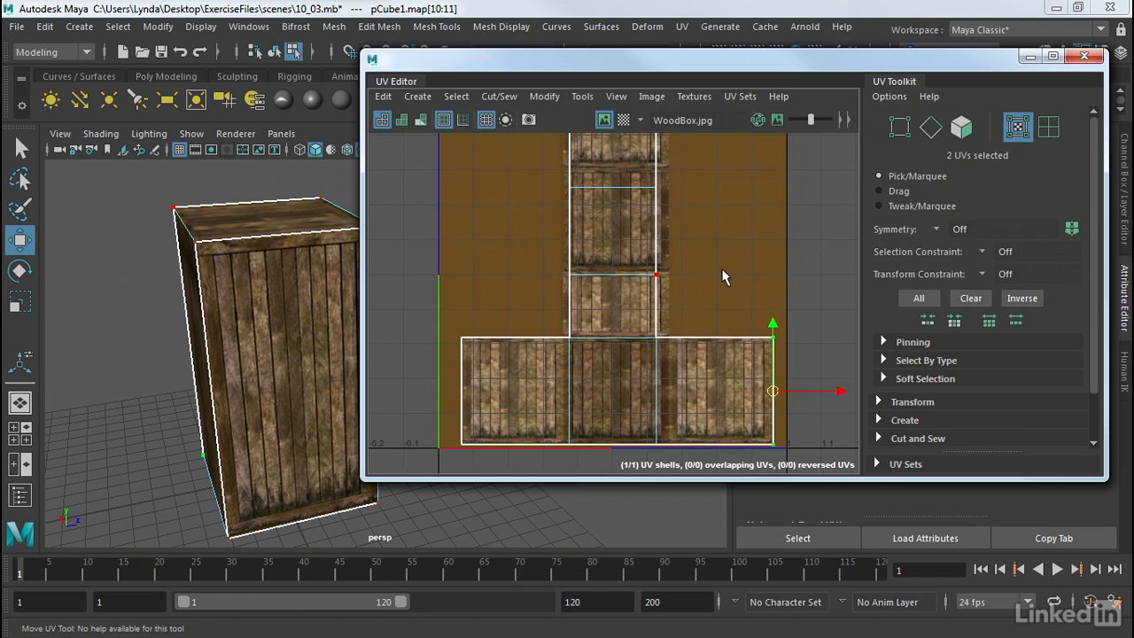
alt+middle_drag(720, 264, 723, 288)
alt+right_drag(725, 287, 660, 292)
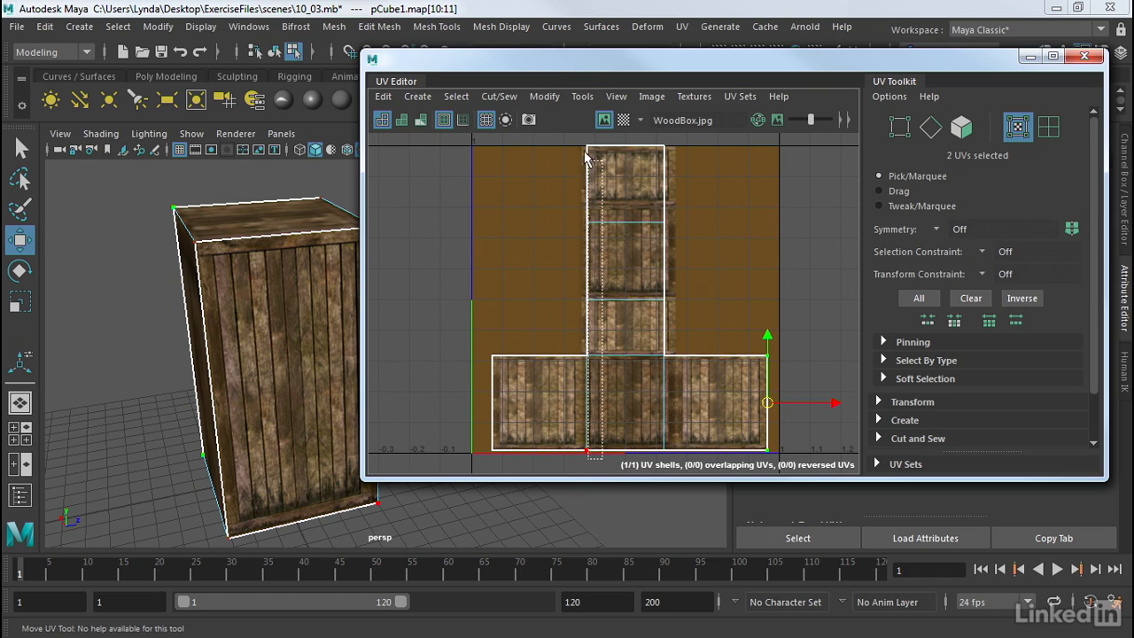
drag(580, 133, 595, 457)
drag(628, 300, 622, 300)
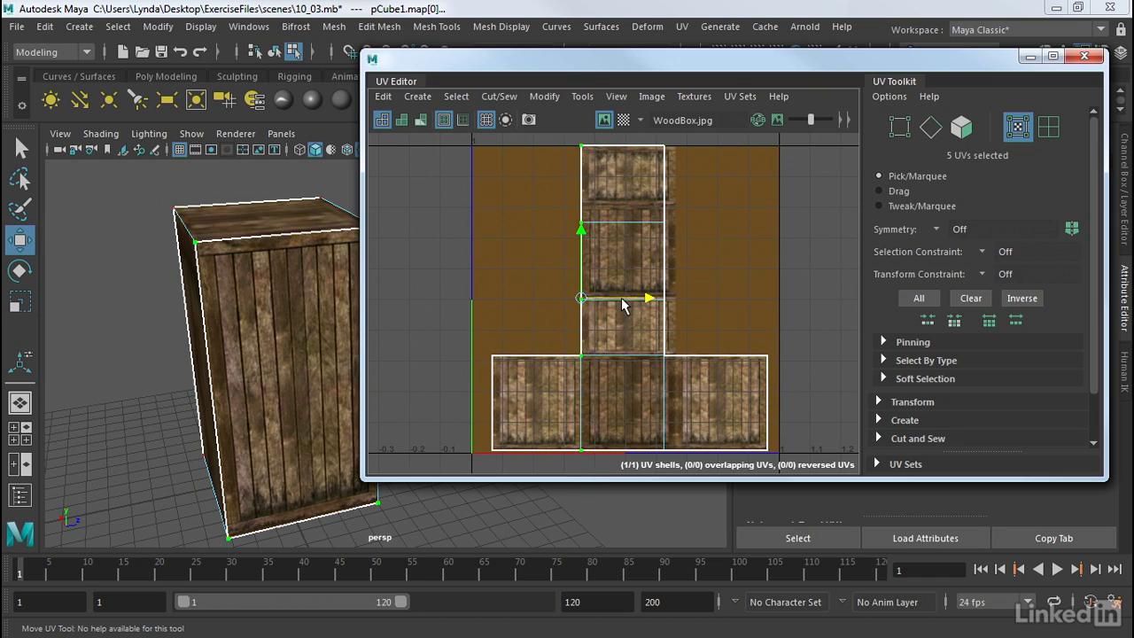
drag(649, 140, 686, 485)
drag(711, 301, 718, 301)
Step: Move the two UVs between the column's second and third faces, and the two between its first and second faces, up to the wood borders
scroll(599, 306, up, 4)
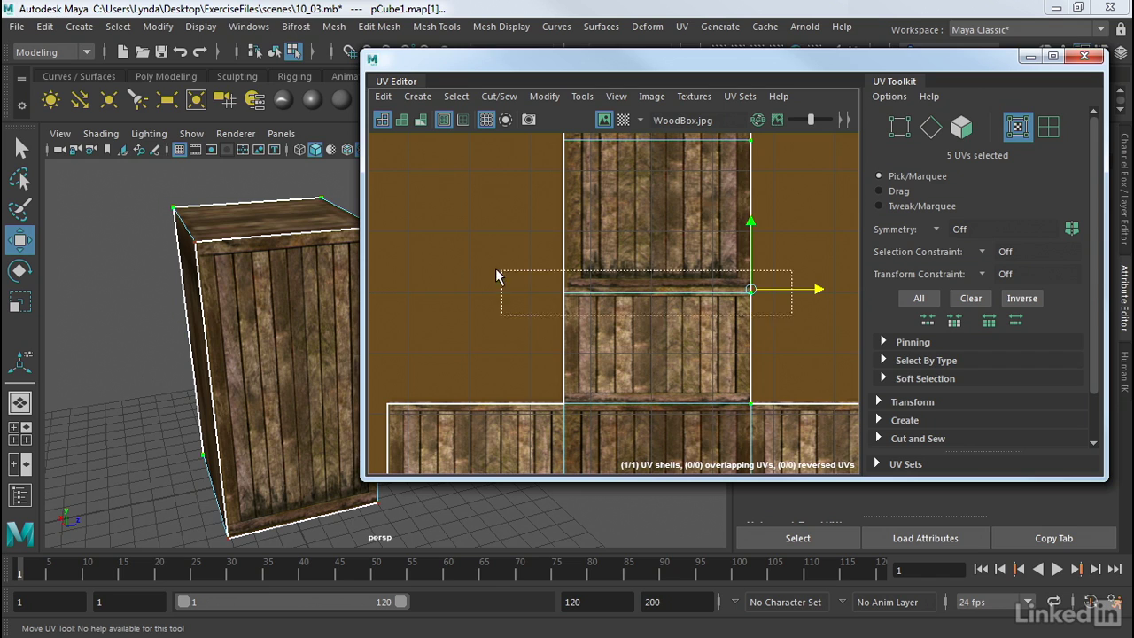
drag(658, 257, 659, 250)
alt+middle_drag(684, 219, 679, 371)
drag(770, 333, 493, 262)
drag(653, 265, 655, 224)
Step: Examine the box's top and side faces in the perspective view to check how the wood texture fits
scroll(707, 306, down, 3)
alt+drag(129, 301, 276, 285)
alt+middle_drag(278, 285, 136, 247)
alt+drag(167, 277, 230, 292)
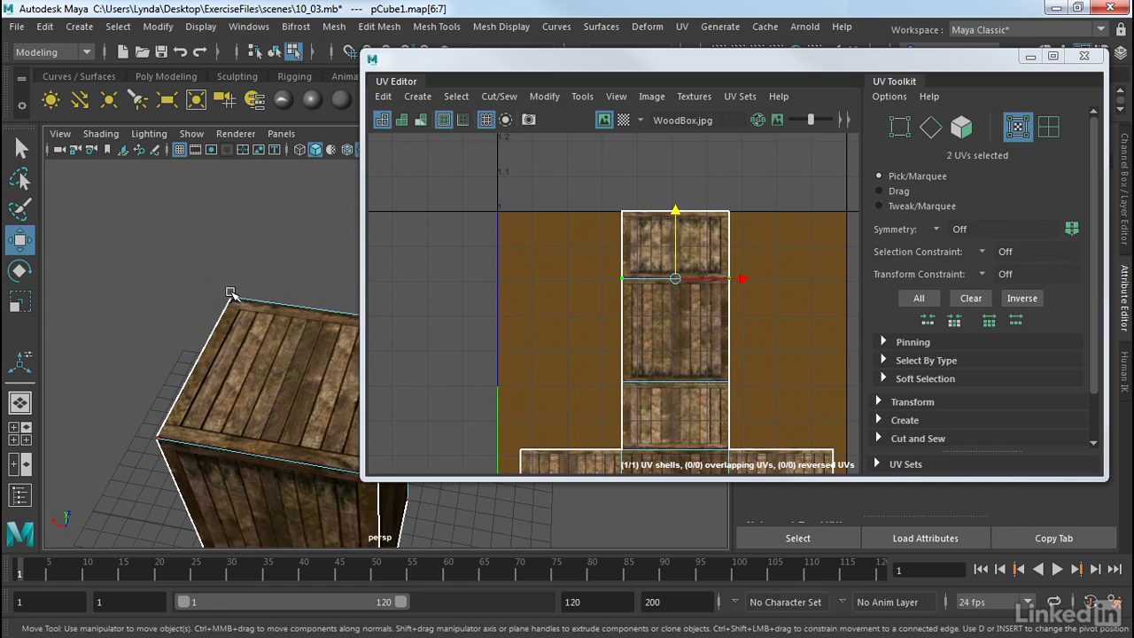
alt+middle_drag(289, 277, 231, 216)
scroll(207, 254, down, 2)
alt+drag(266, 293, 284, 274)
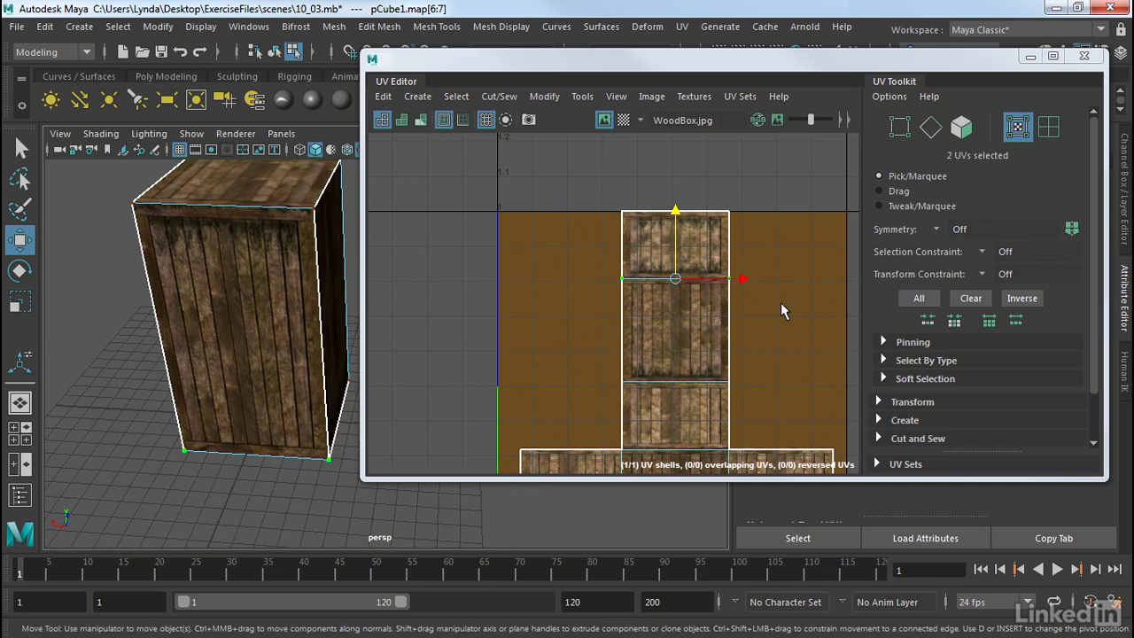
Step: Make the UV Editor window taller to fit the entire UV layout and clear the UV selection
drag(625, 480, 626, 539)
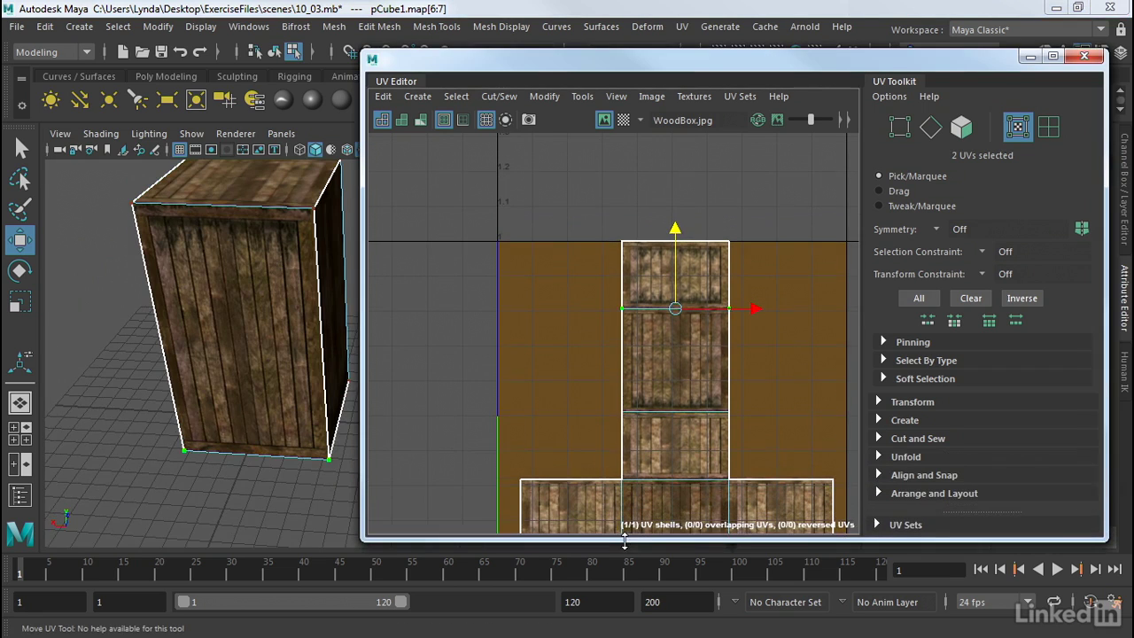
scroll(762, 341, down, 3)
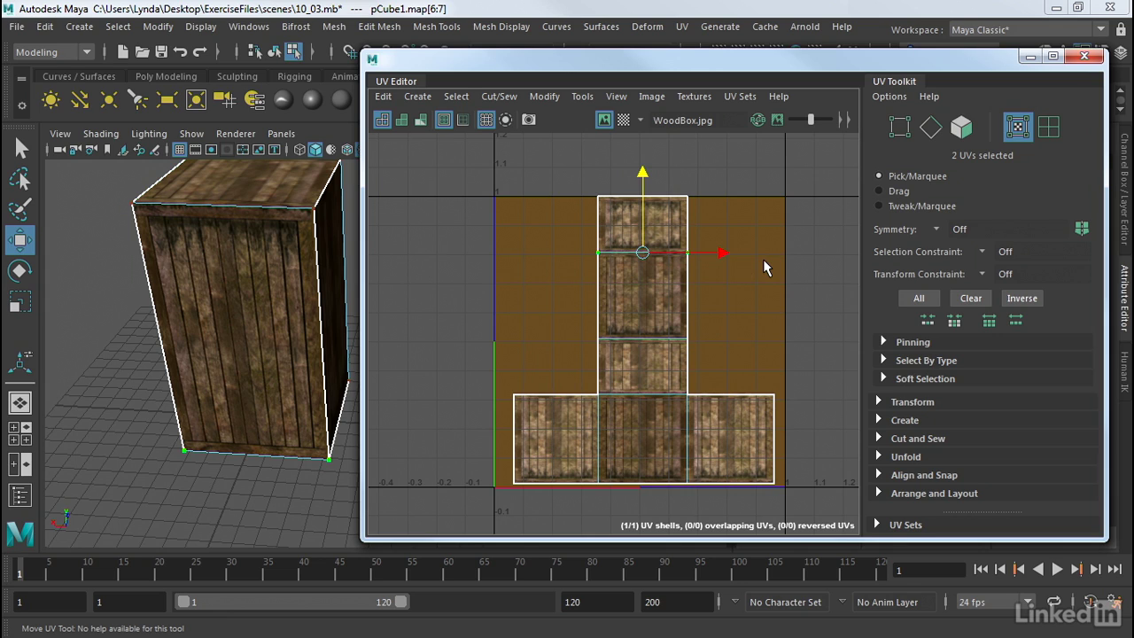
click(547, 313)
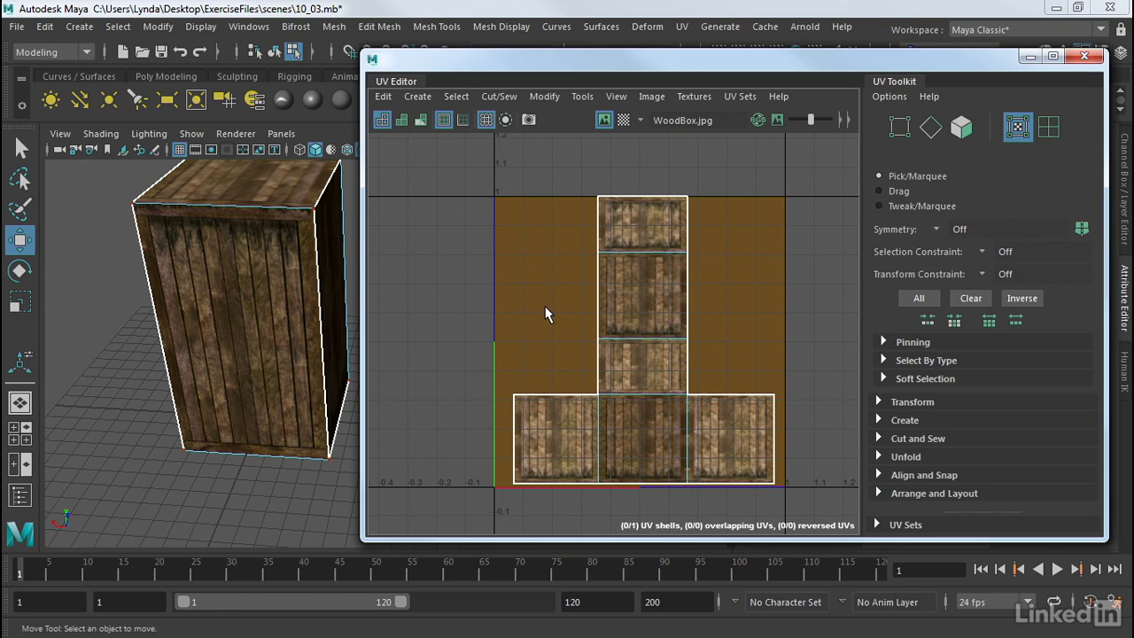